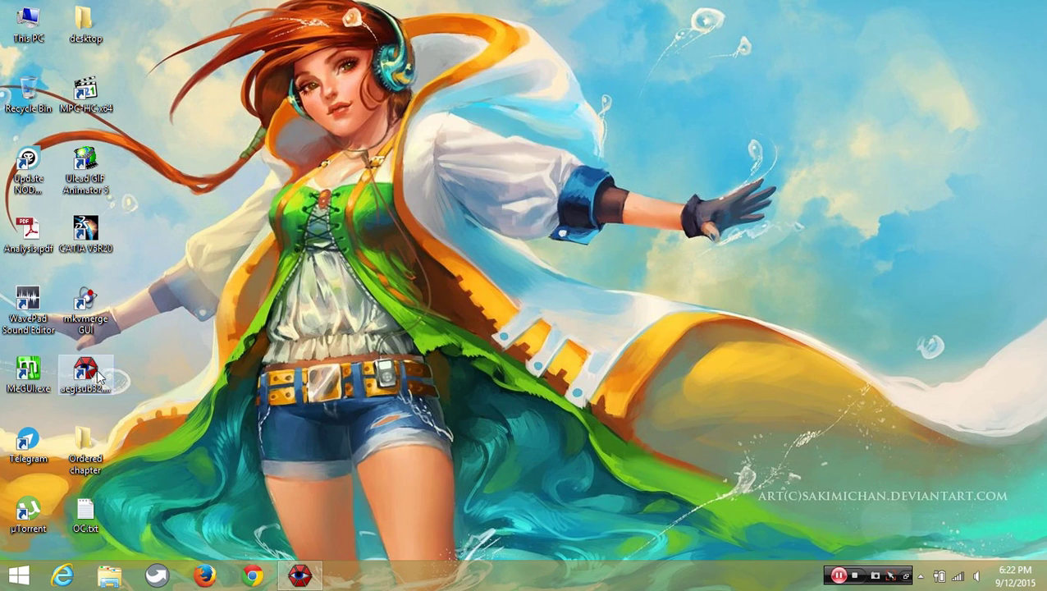
Step: Open the Ordered chapter folder and look over its clips OP.mkv, mainvideo.mkv and Ending.mkv
double_click(93, 437)
left_click_drag(173, 150, 345, 123)
left_click(407, 231)
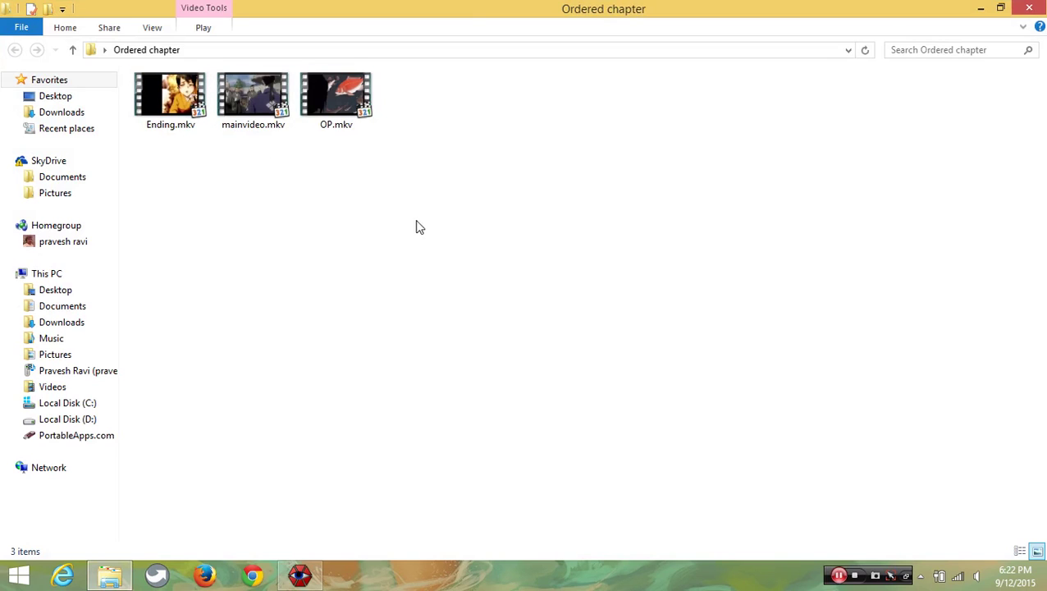
left_click(341, 121)
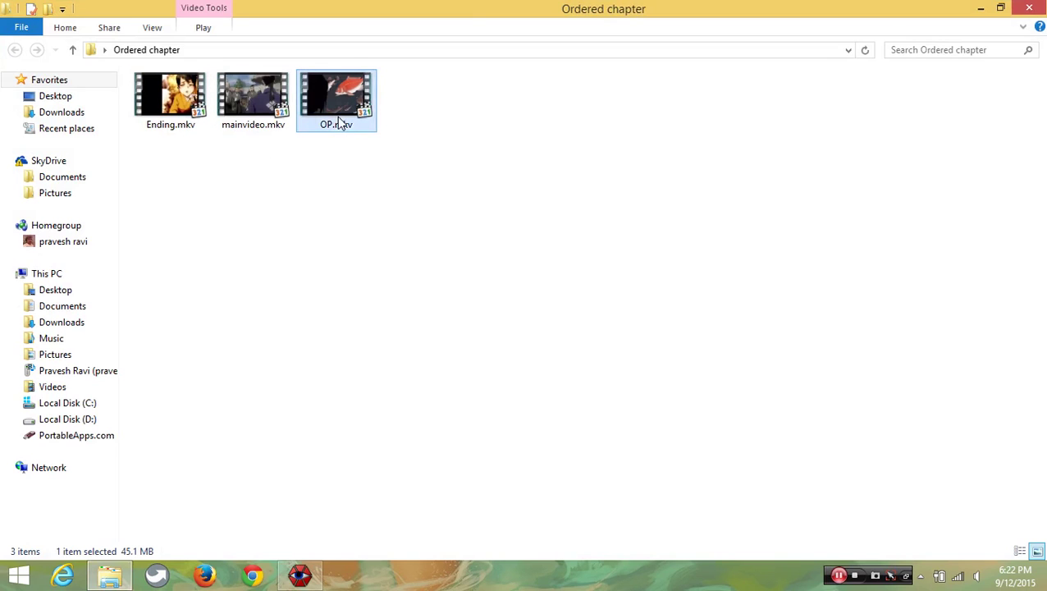
left_click(250, 127)
left_click(162, 124)
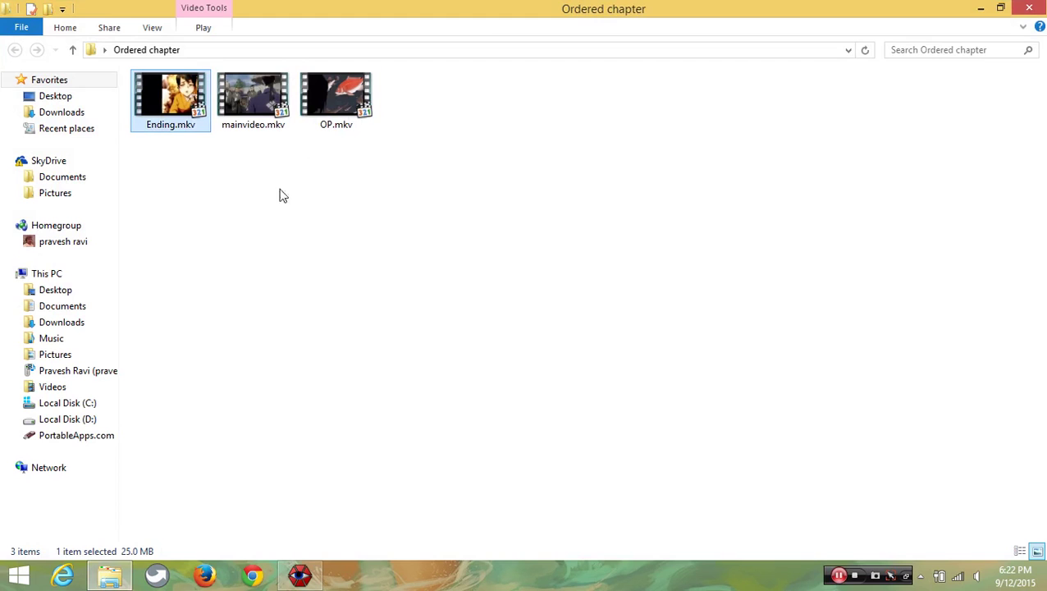
left_click_drag(421, 205, 164, 90)
left_click(246, 248)
Step: Refresh the folder's contents and minimize File Explorer
right_click(330, 269)
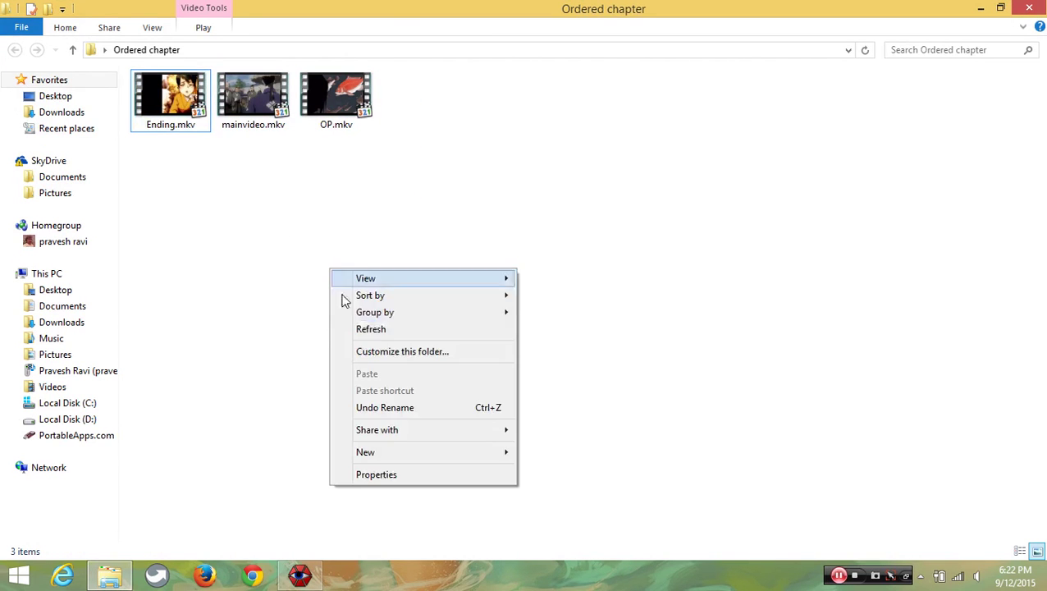
left_click(355, 329)
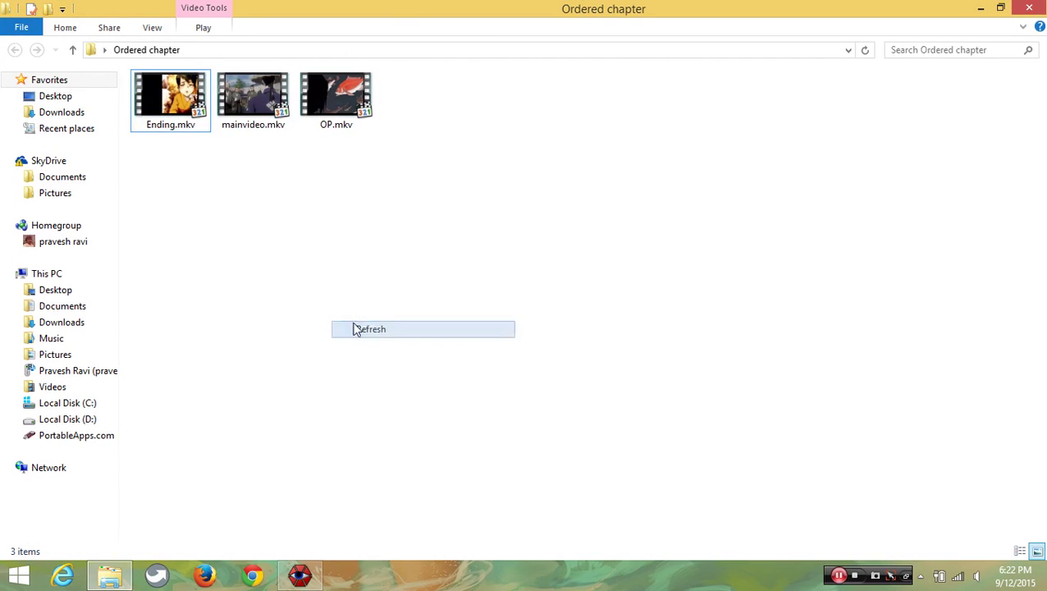
left_click(985, 7)
Step: Load OP.mkv into Aegisub as the video, accepting the default audio track
left_click(300, 575)
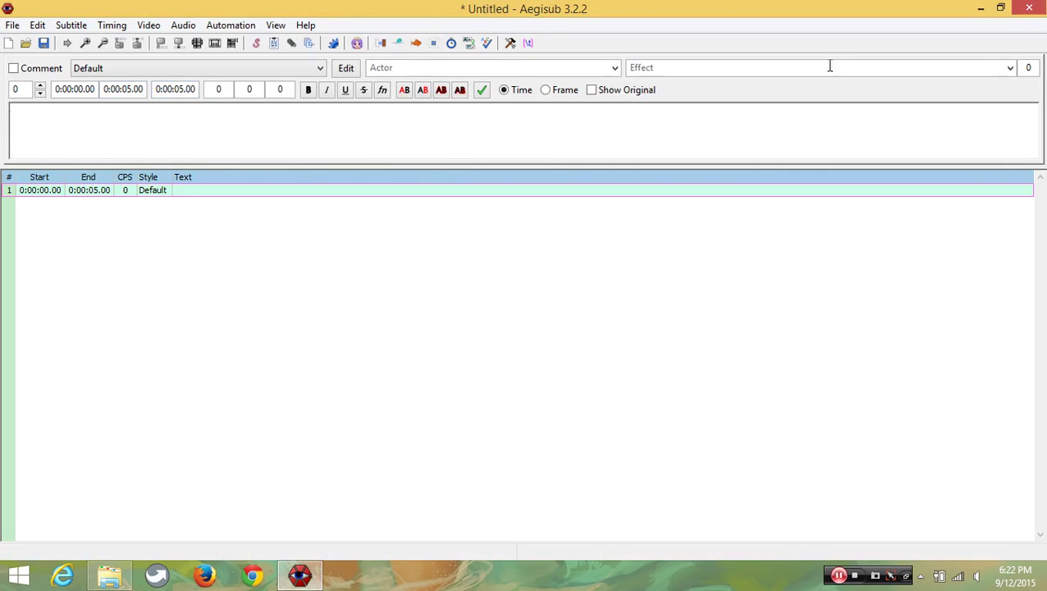
left_click(149, 25)
left_click(161, 43)
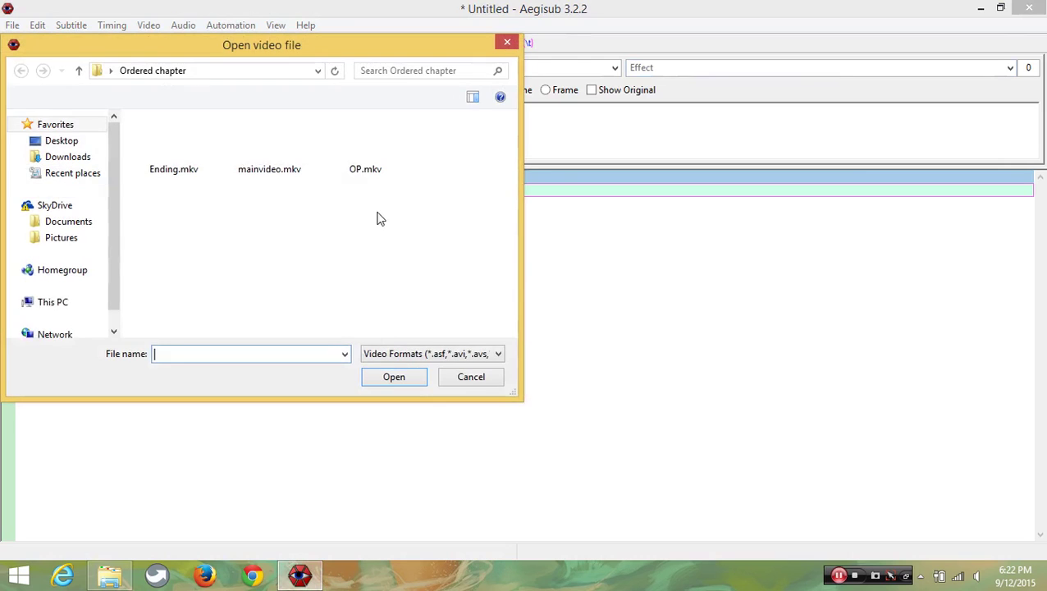
left_click(361, 168)
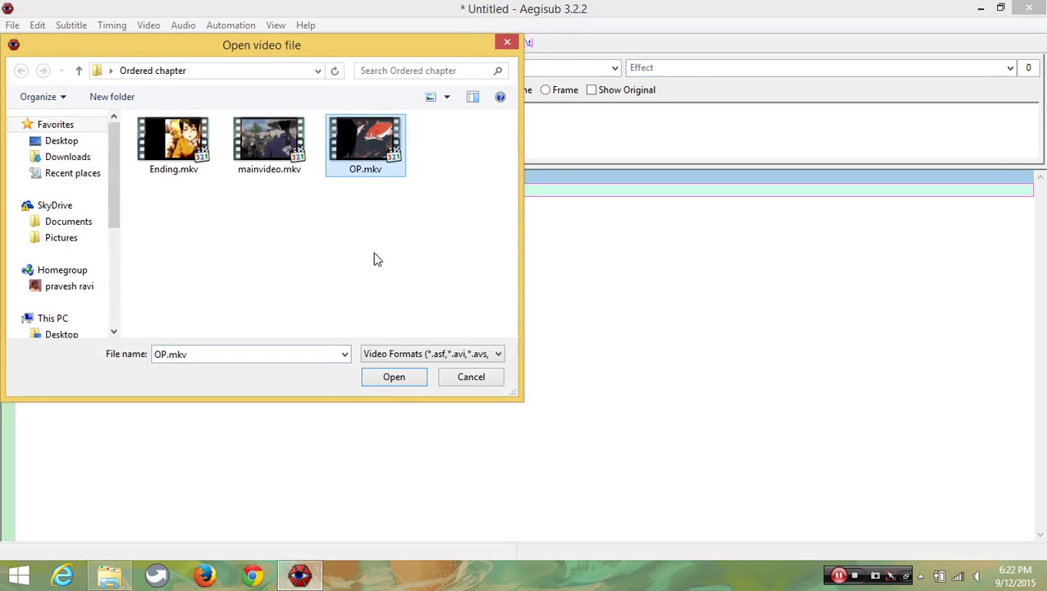
left_click(393, 379)
left_click(562, 330)
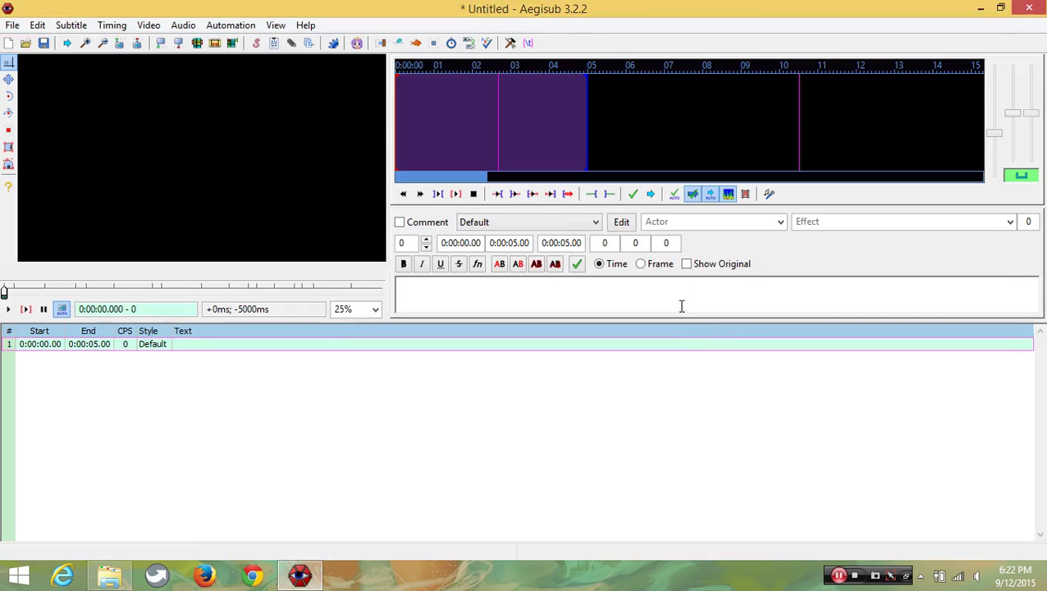
Step: Launch mkvmerge GUI and create a new chapter file in the Chapter Editor
left_click(980, 7)
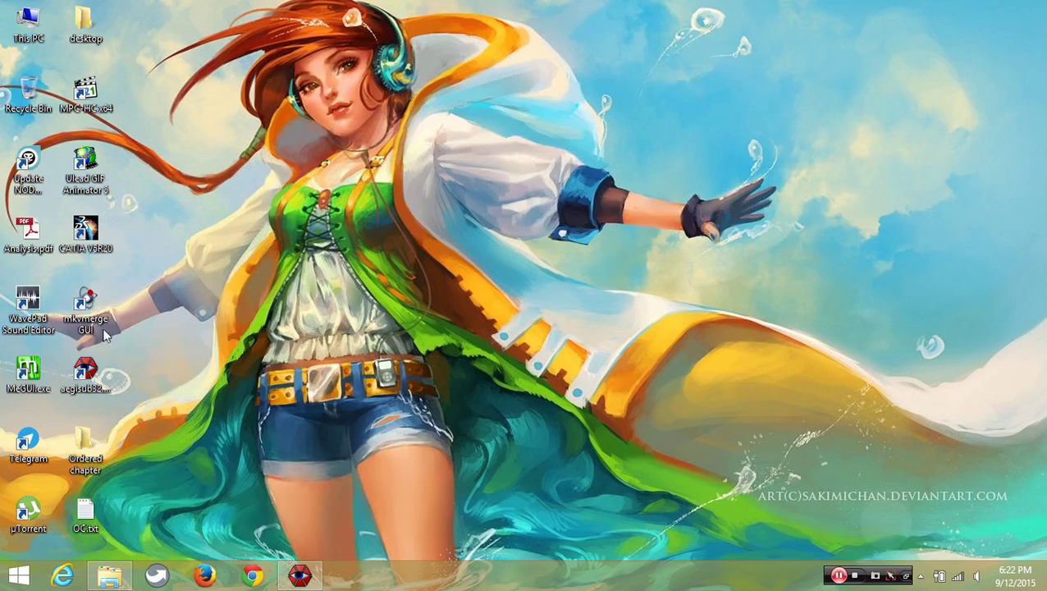
double_click(96, 309)
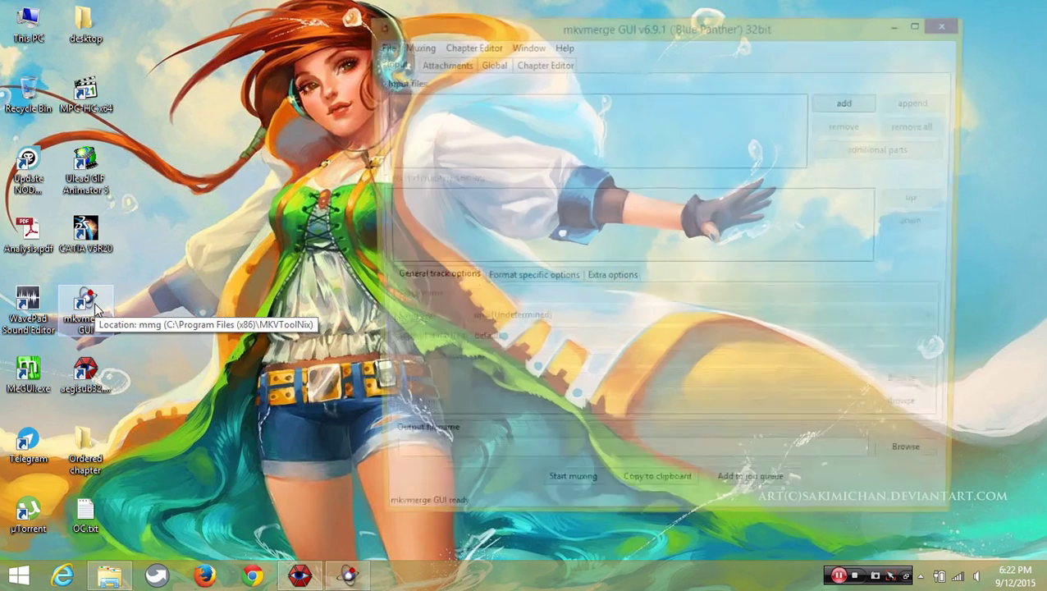
left_click(475, 46)
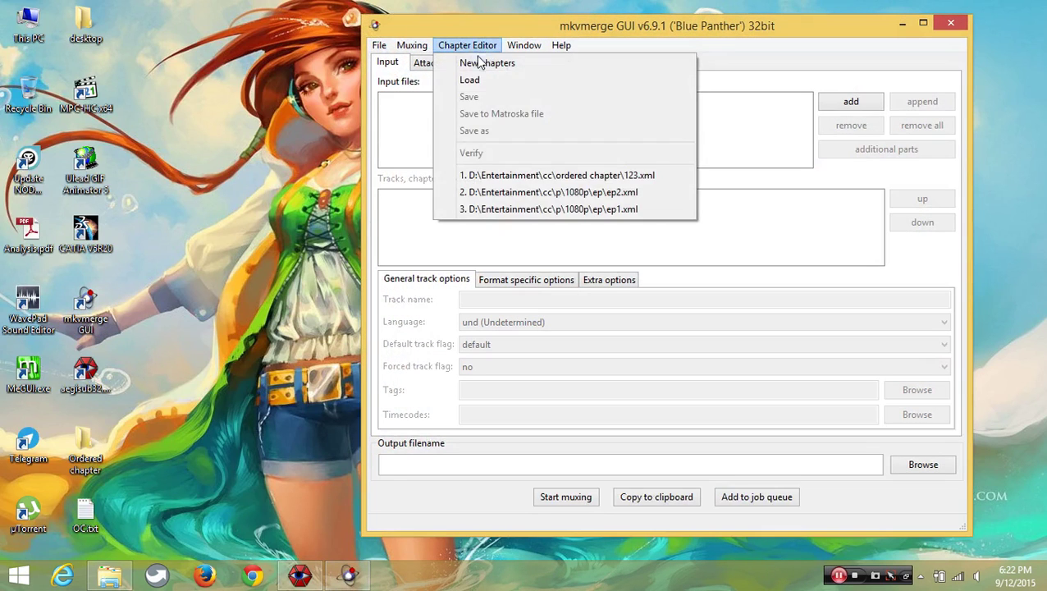
left_click(481, 64)
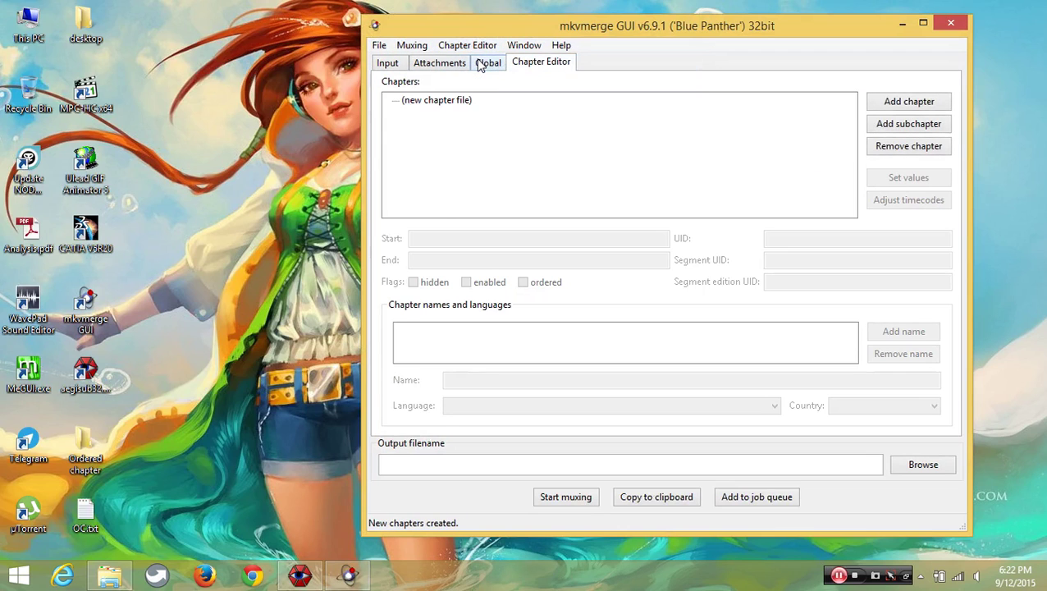
left_click(462, 102)
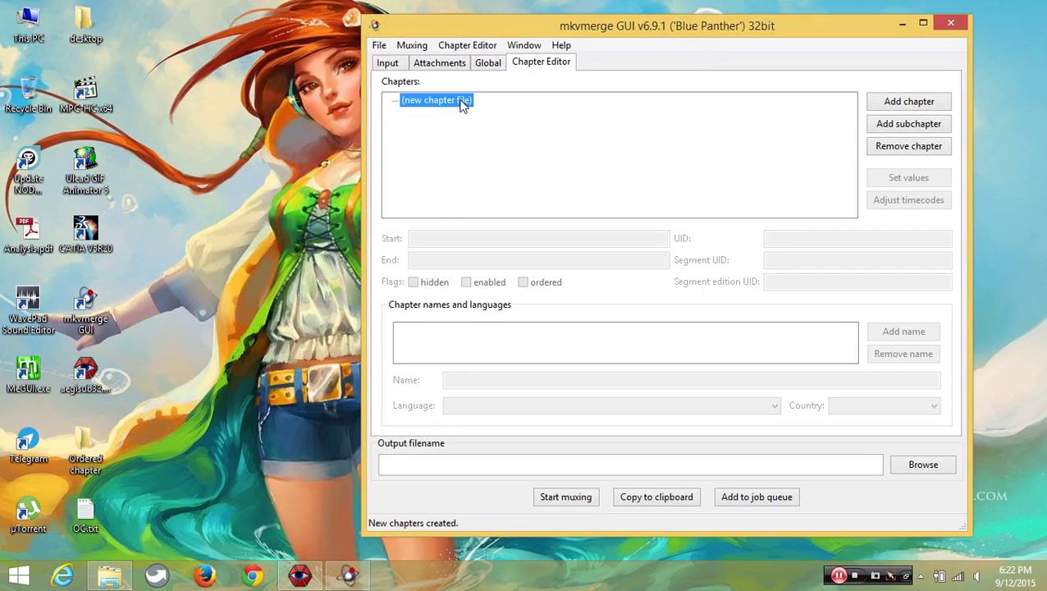
Step: Add three unnamed chapters to the edition and select the first one
left_click(902, 112)
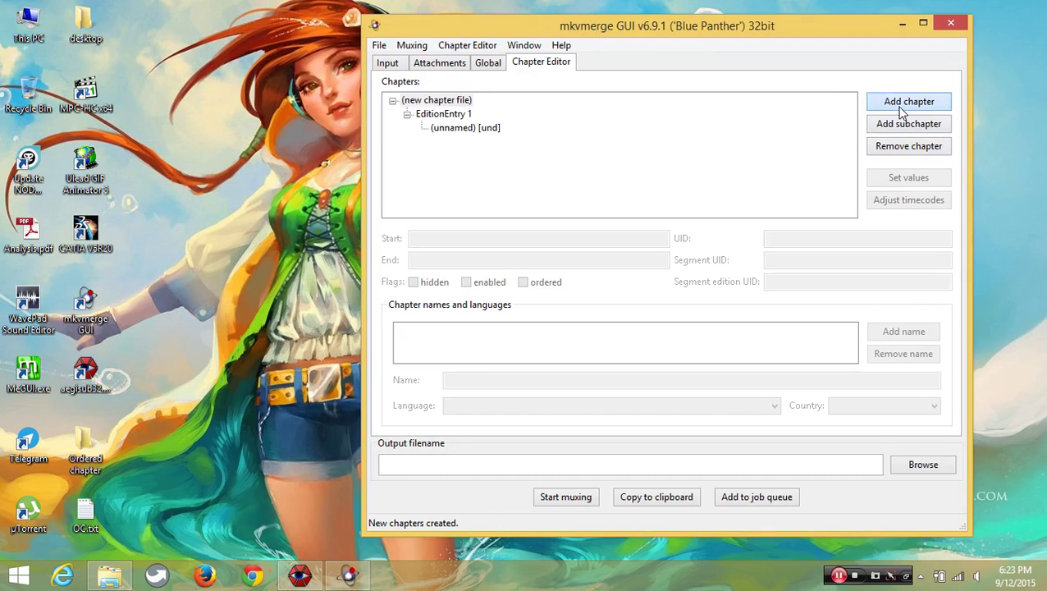
left_click(451, 129)
left_click(903, 113)
left_click(903, 113)
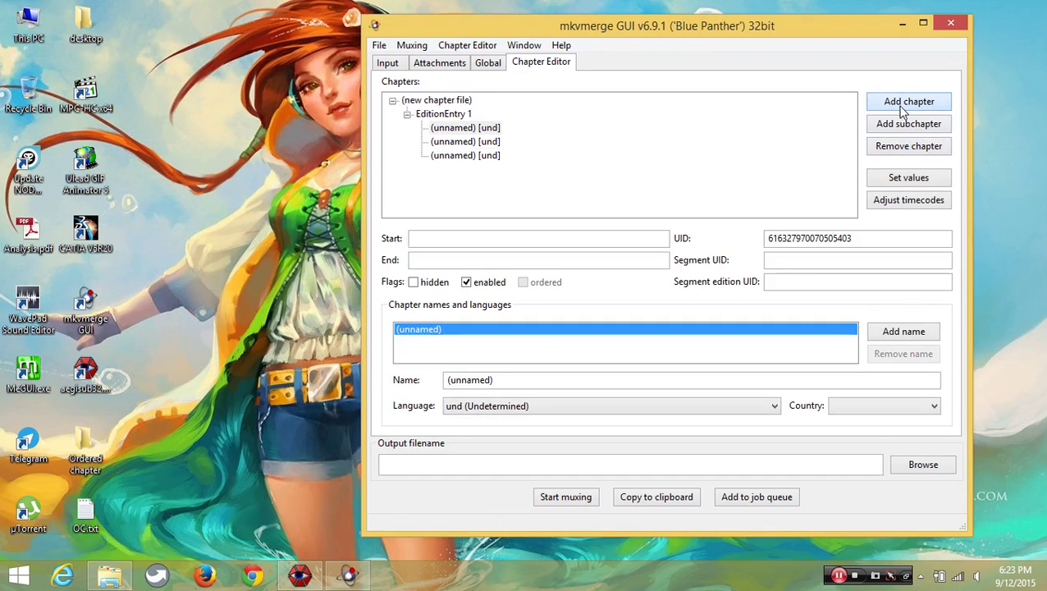
left_click(493, 141)
left_click(490, 128)
left_click(492, 141)
left_click(492, 156)
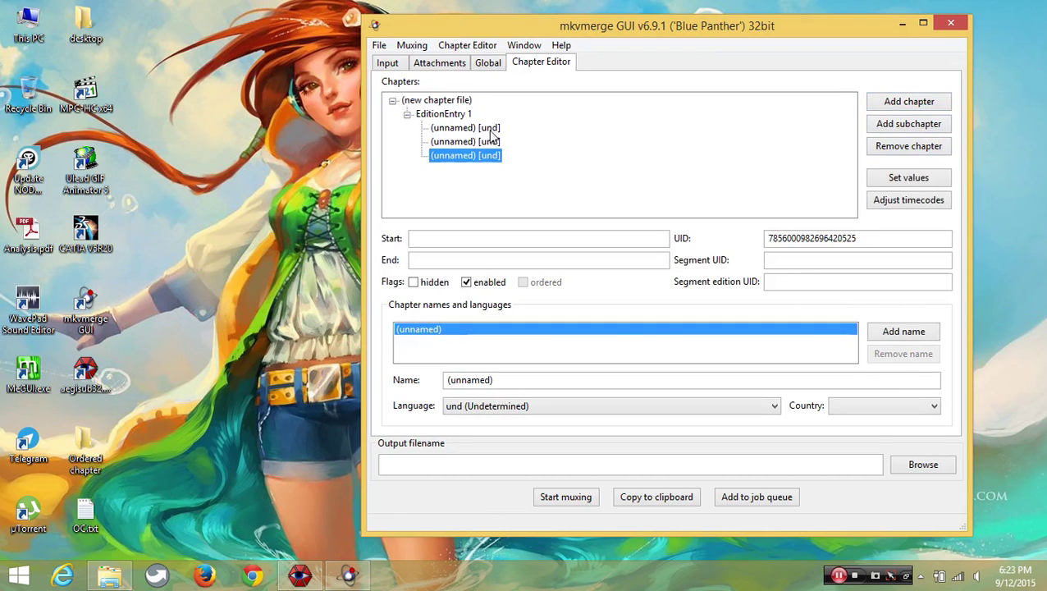
left_click(488, 129)
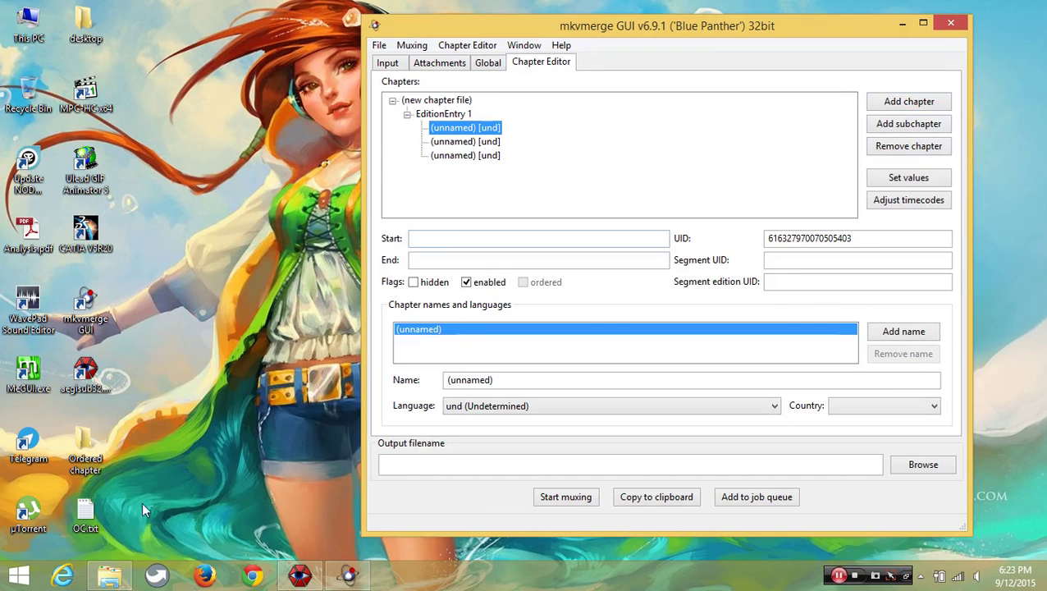
left_click(442, 238)
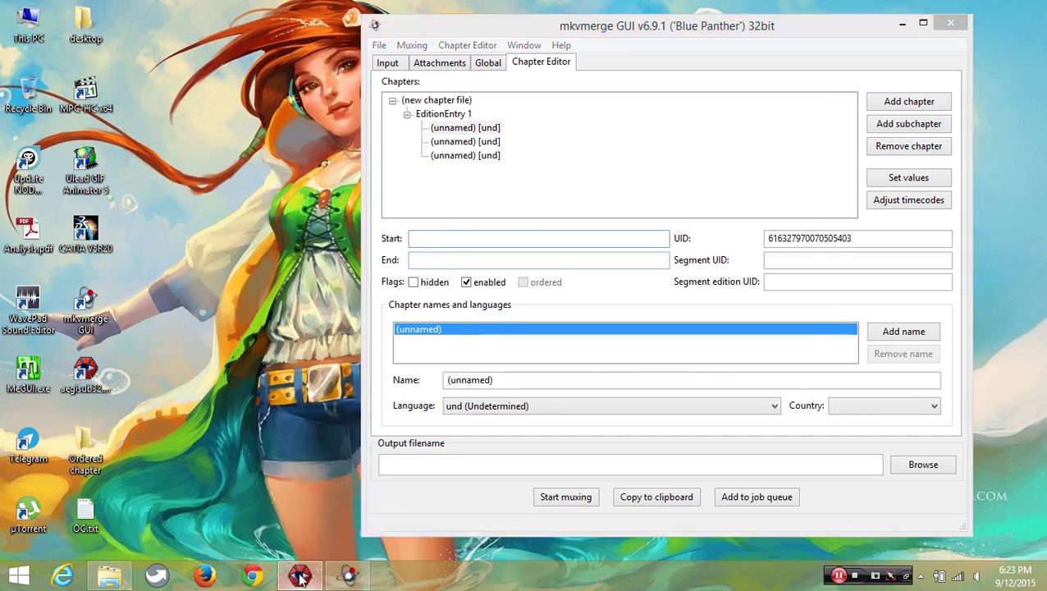
Step: Enter 'Opening' as the first chapter's name and 00 as its start time
left_click(349, 574)
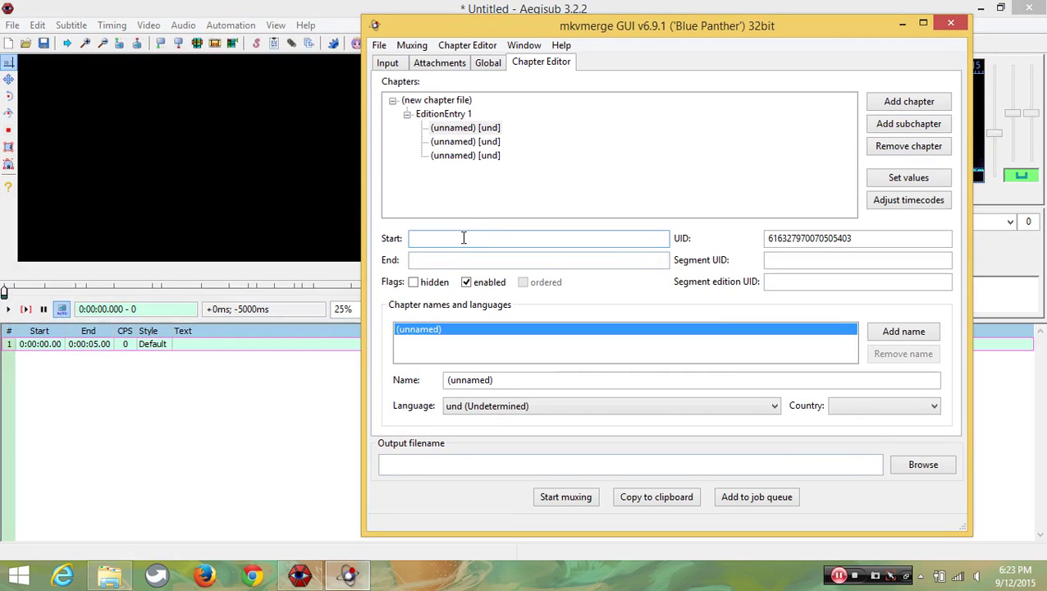
key("Tab")
key("Tab")
key("Tab")
key("Tab")
key("Tab")
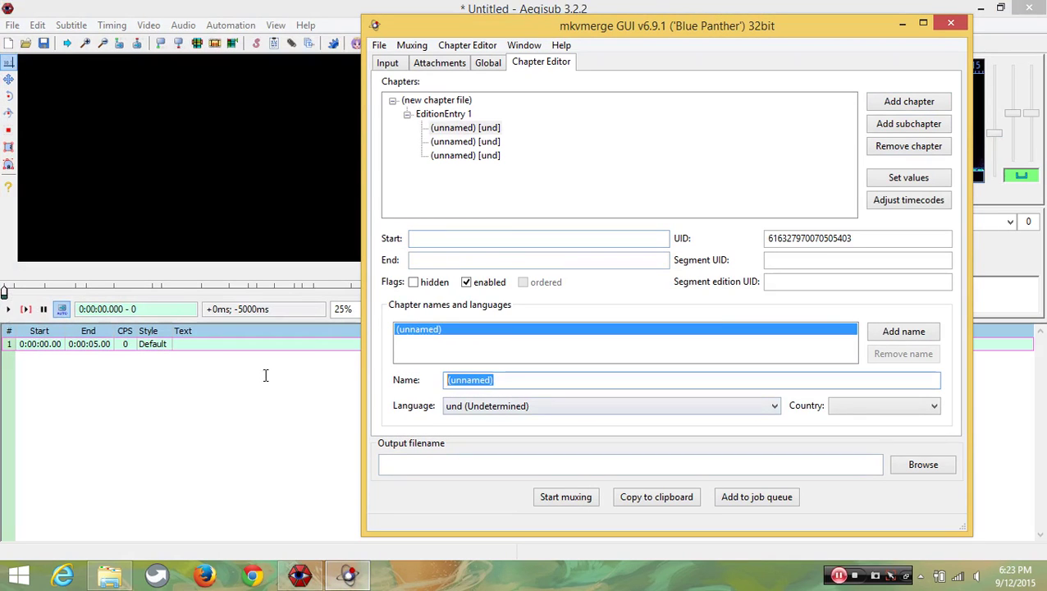
type("OP")
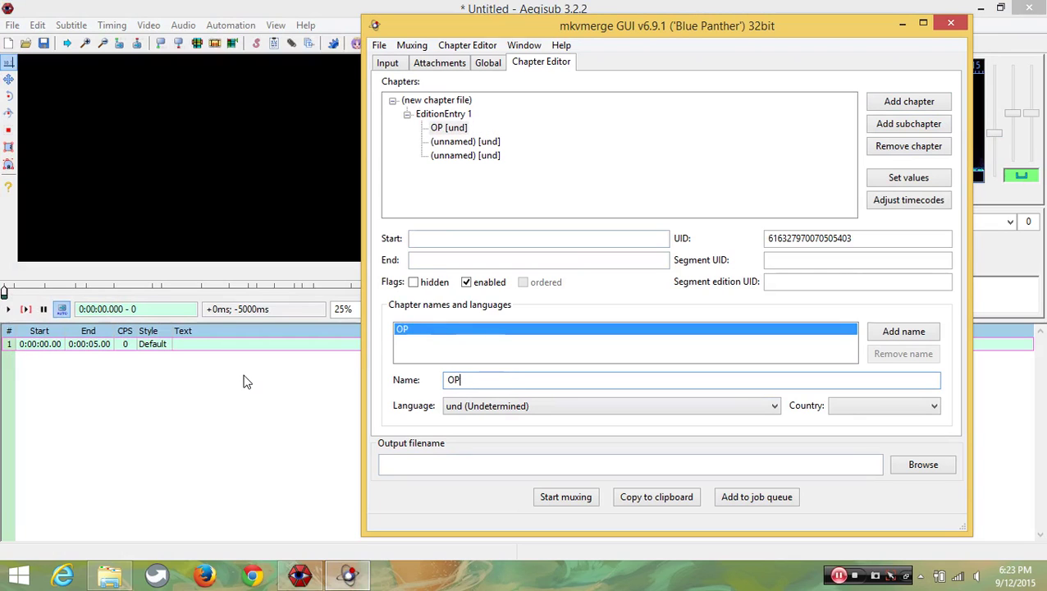
key("BackSpace")
type("pening")
left_click(430, 237)
type("00:00:00:00")
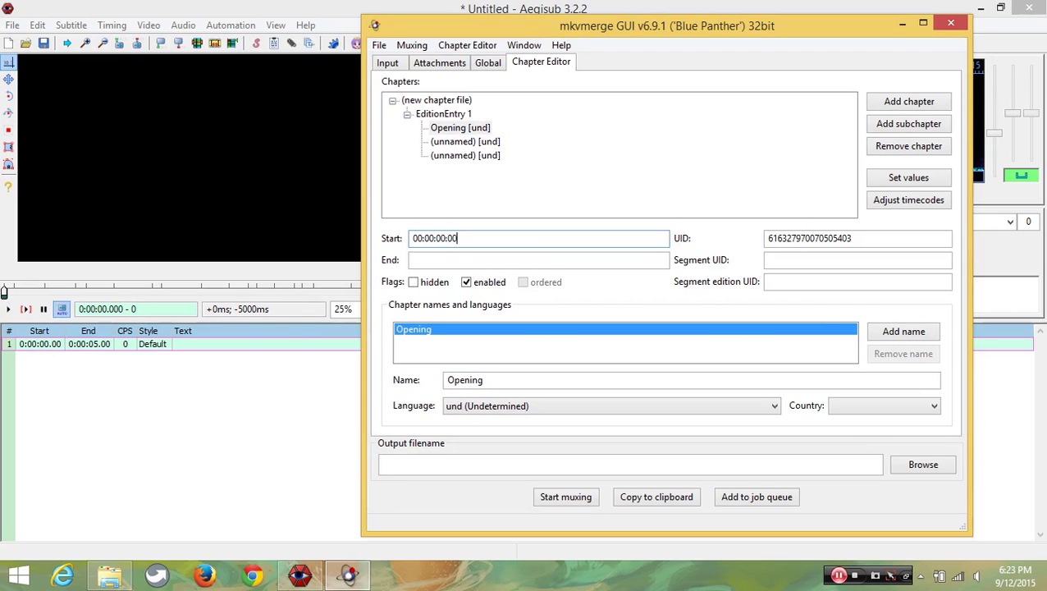
Step: Read OP.mkv's length in Aegisub and enter 00:01:37:472 as the Opening chapter's end
left_click(125, 310)
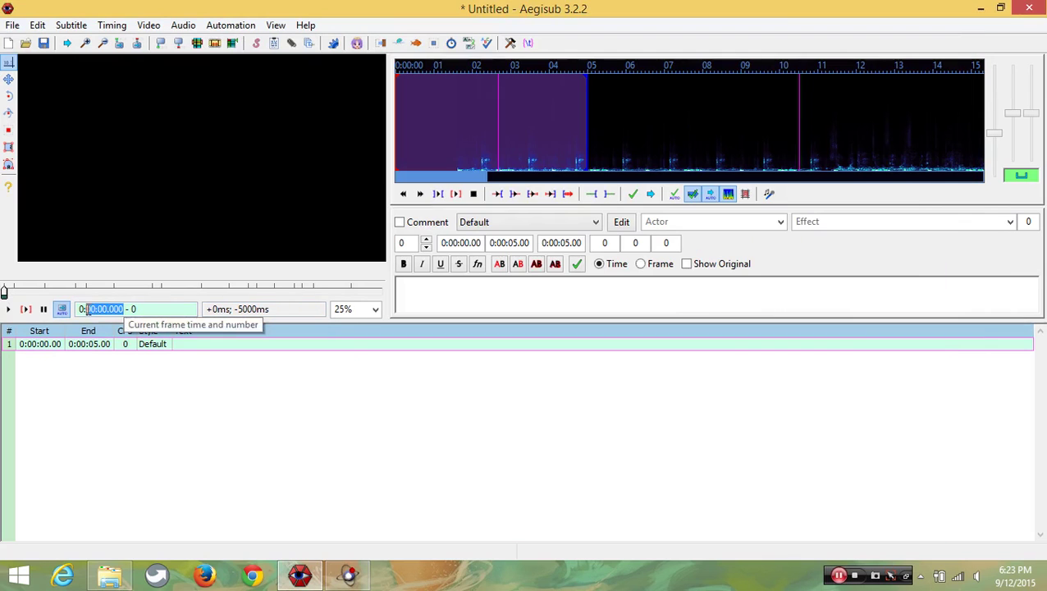
left_click_drag(4, 291, 381, 291)
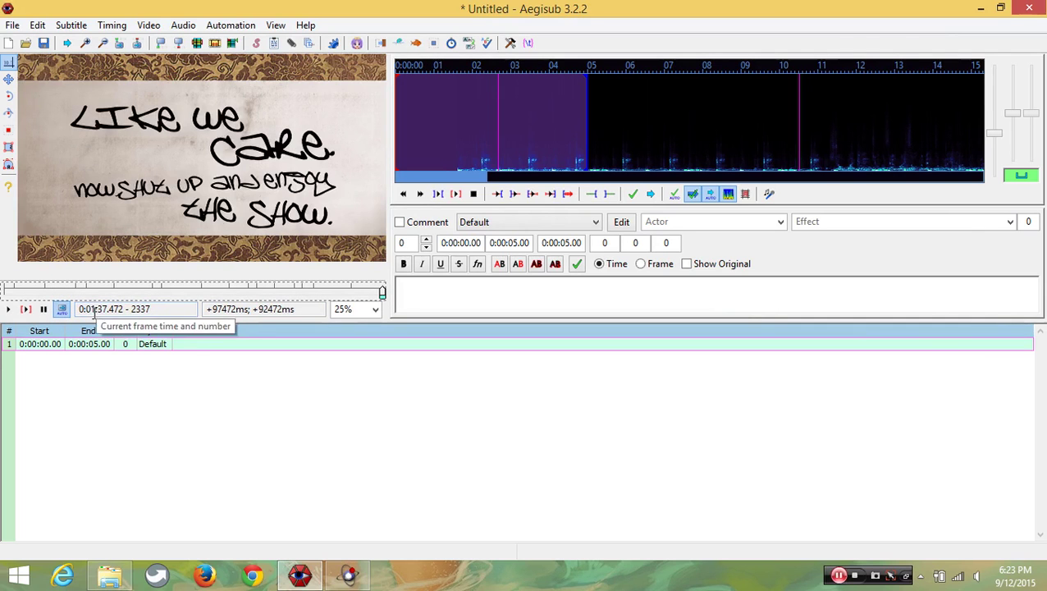
left_click(343, 576)
left_click(483, 260)
type("00:01:")
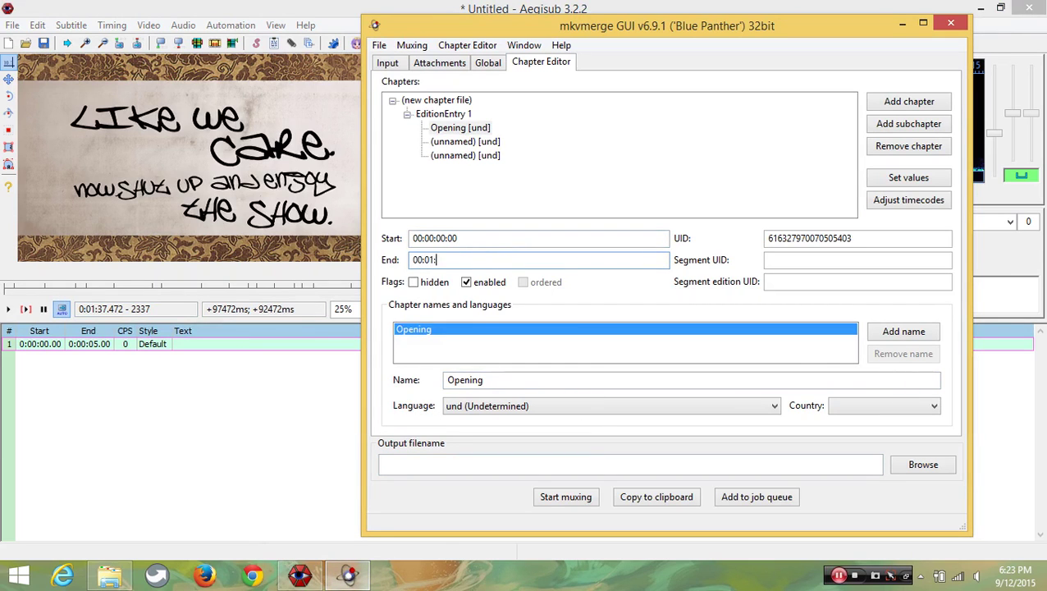
type("37:472")
left_click(780, 260)
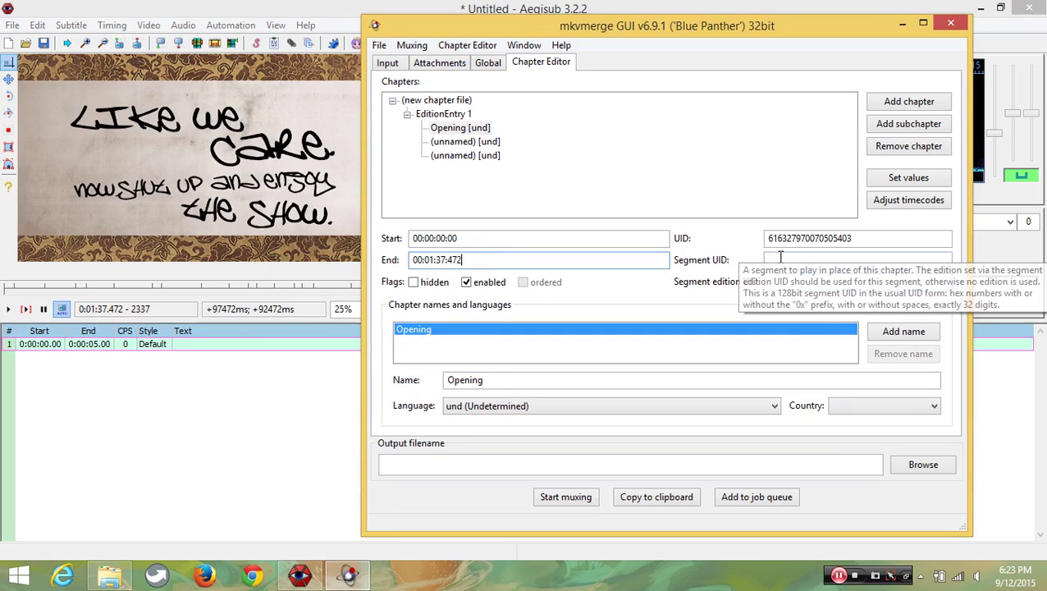
left_click(981, 7)
Step: Copy OP.mkv's hex Unique ID from MediaInfo
double_click(98, 465)
left_click(332, 115)
right_click(331, 108)
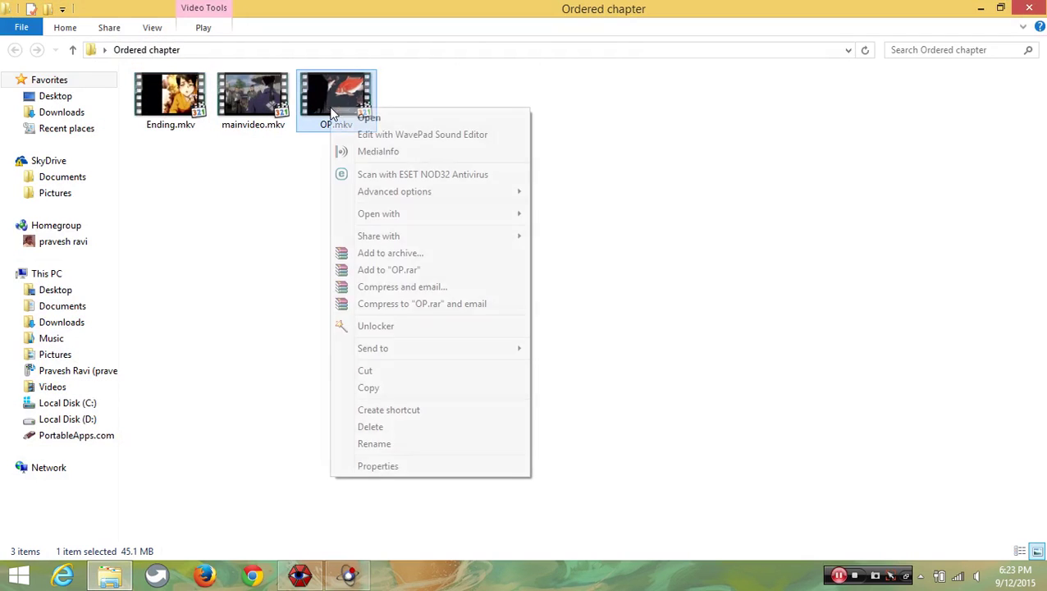
left_click(370, 156)
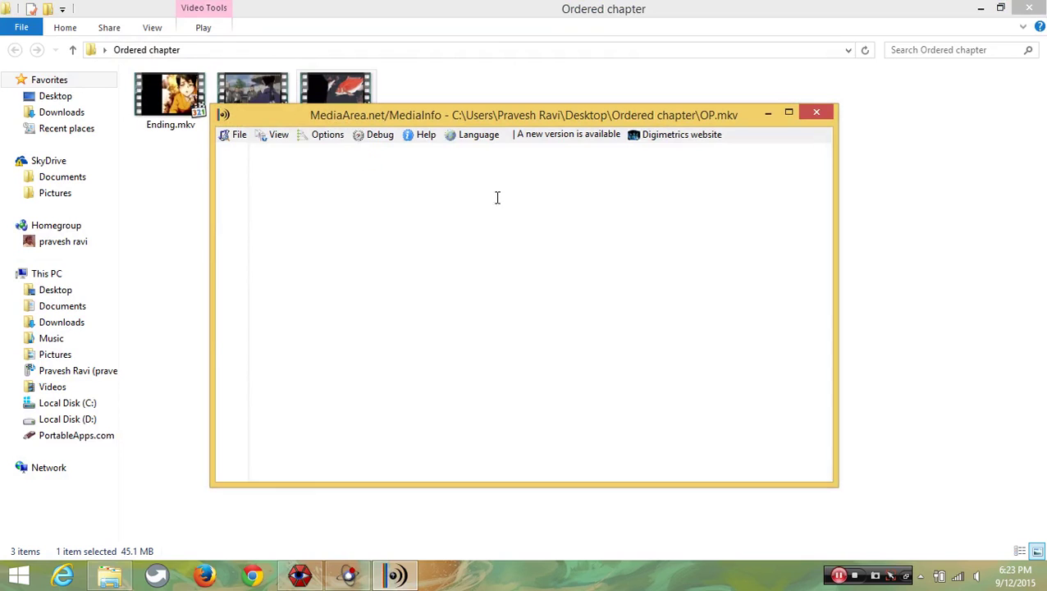
left_click_drag(395, 218, 606, 220)
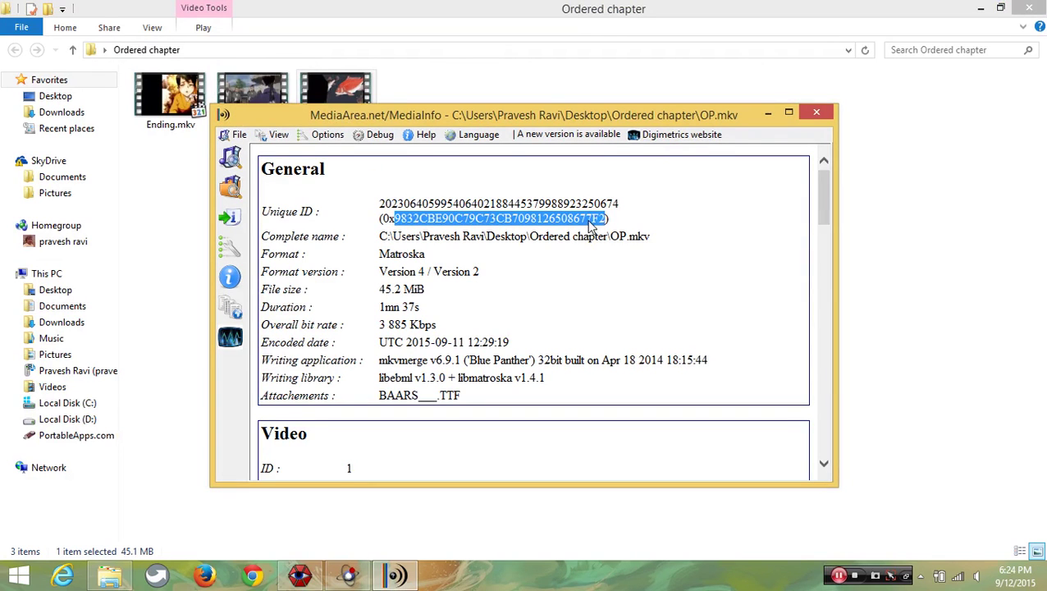
right_click(592, 229)
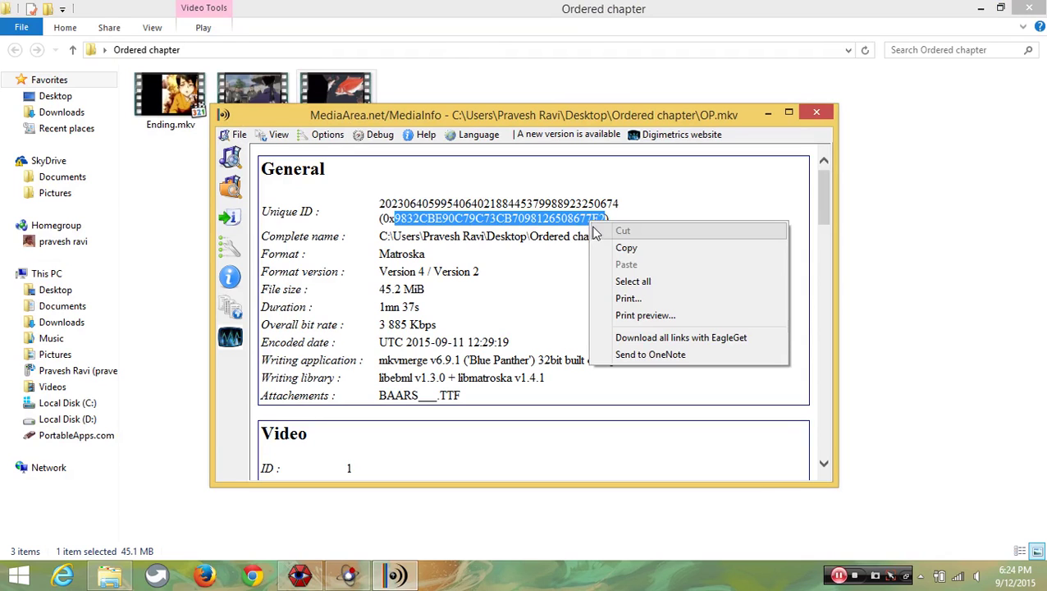
left_click(623, 248)
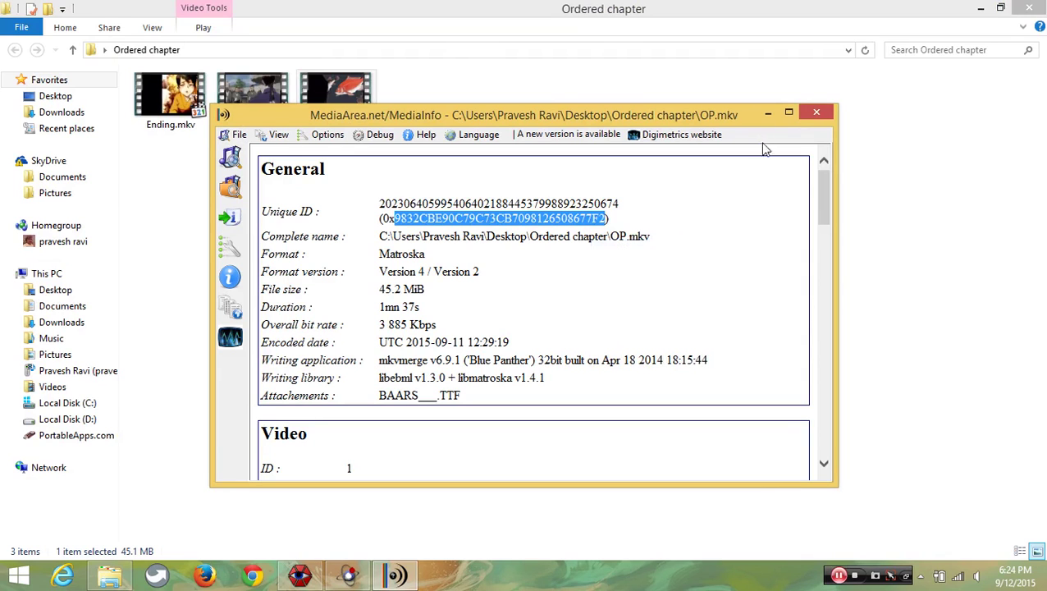
left_click(768, 114)
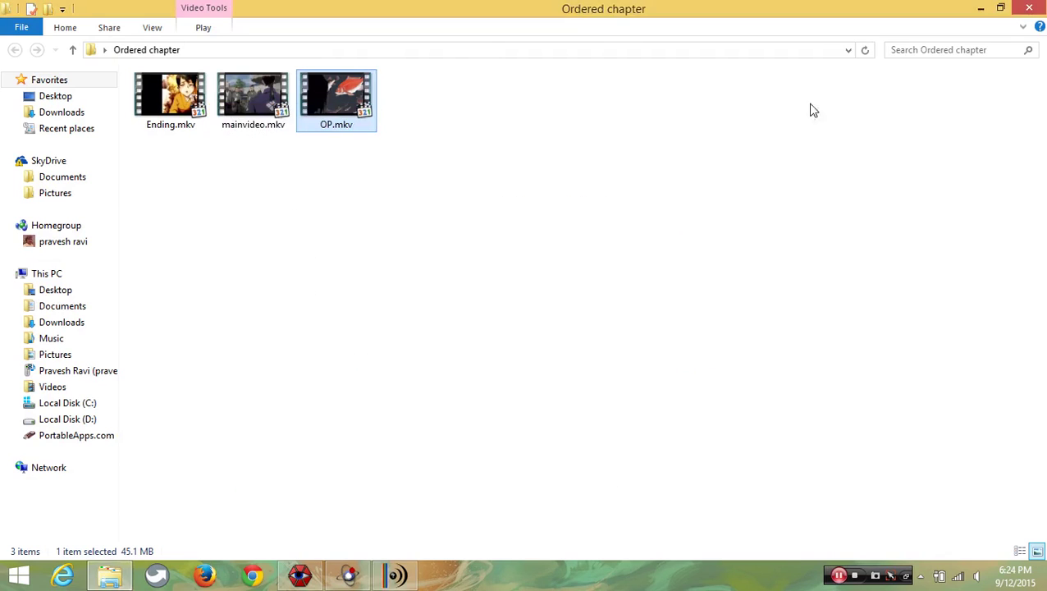
left_click(981, 10)
right_click(810, 258)
left_click(828, 319)
Step: Select the second chapter, then drag mainvideo.mkv into Aegisub with audio Track 01
left_click(490, 141)
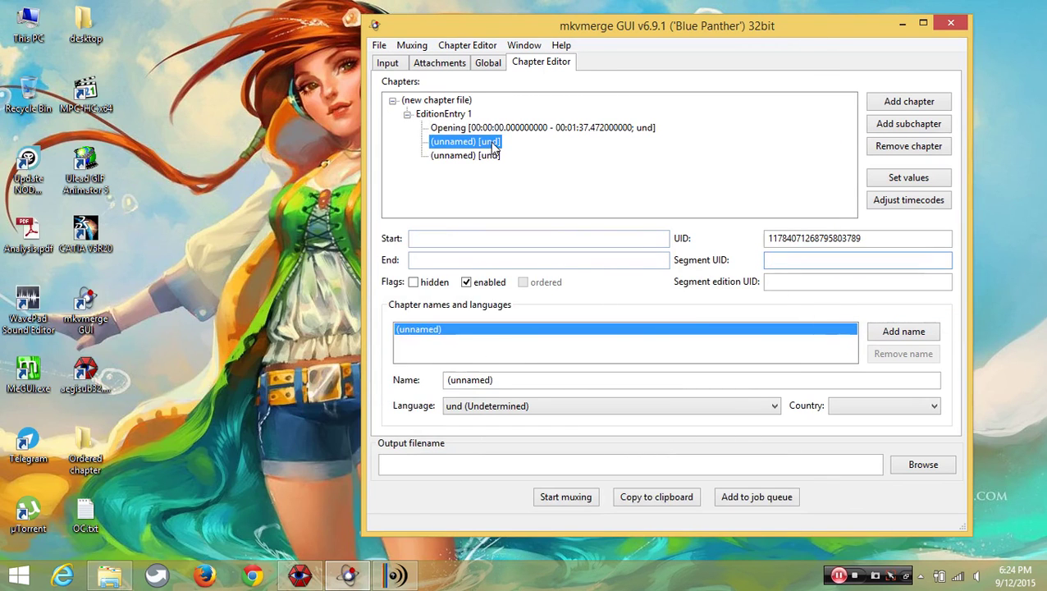
left_click(299, 575)
left_click(117, 579)
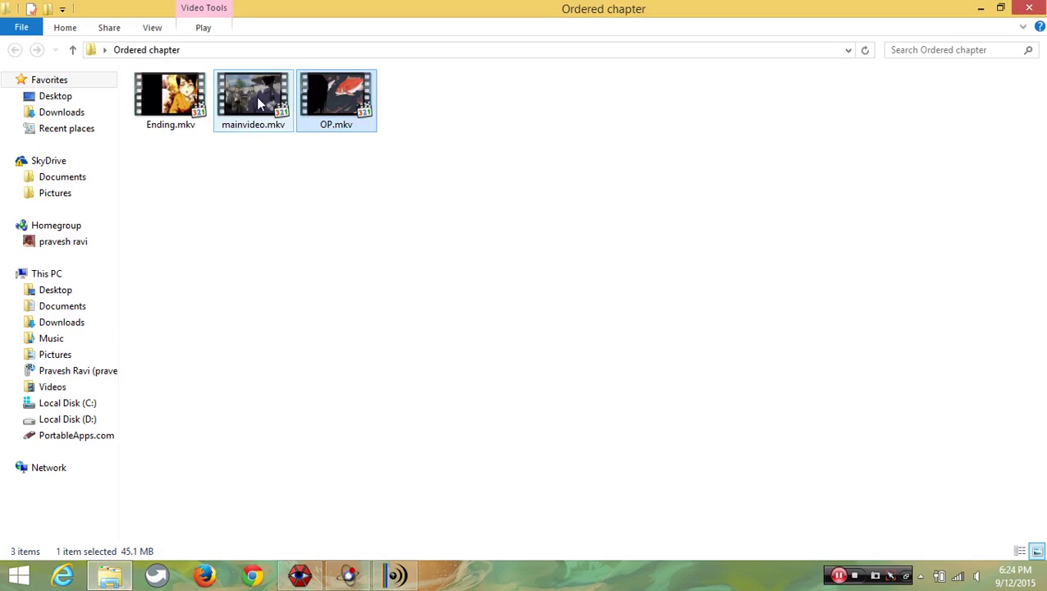
left_click_drag(253, 98, 250, 199)
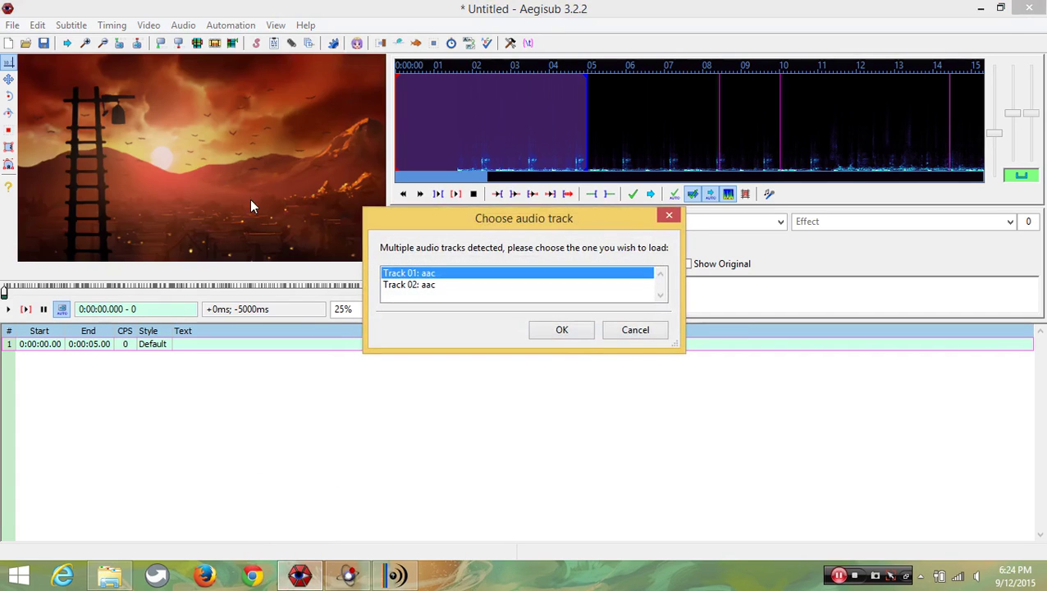
left_click(561, 330)
left_click(149, 25)
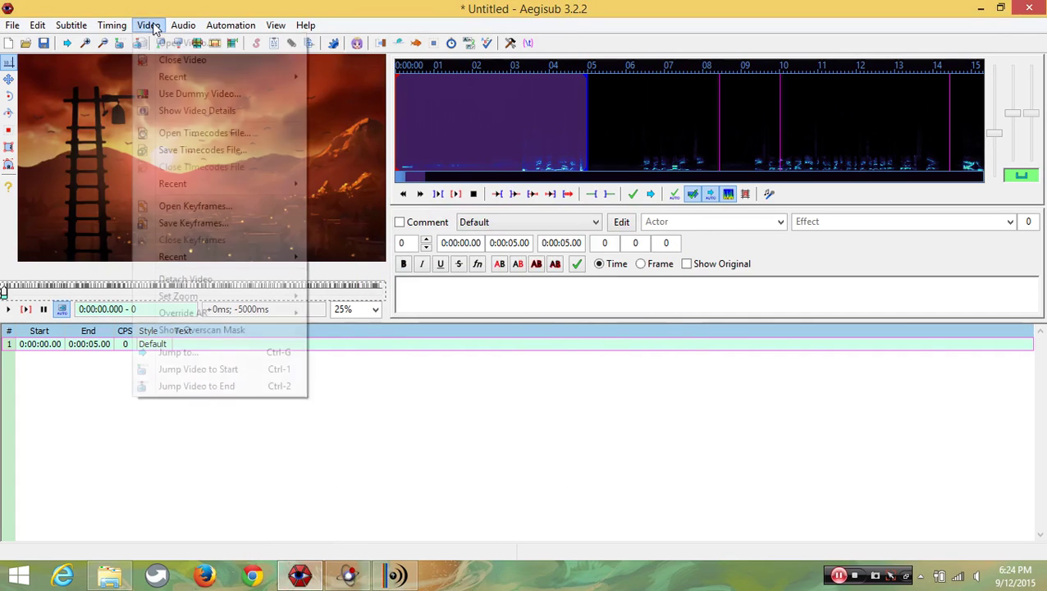
left_click(152, 27)
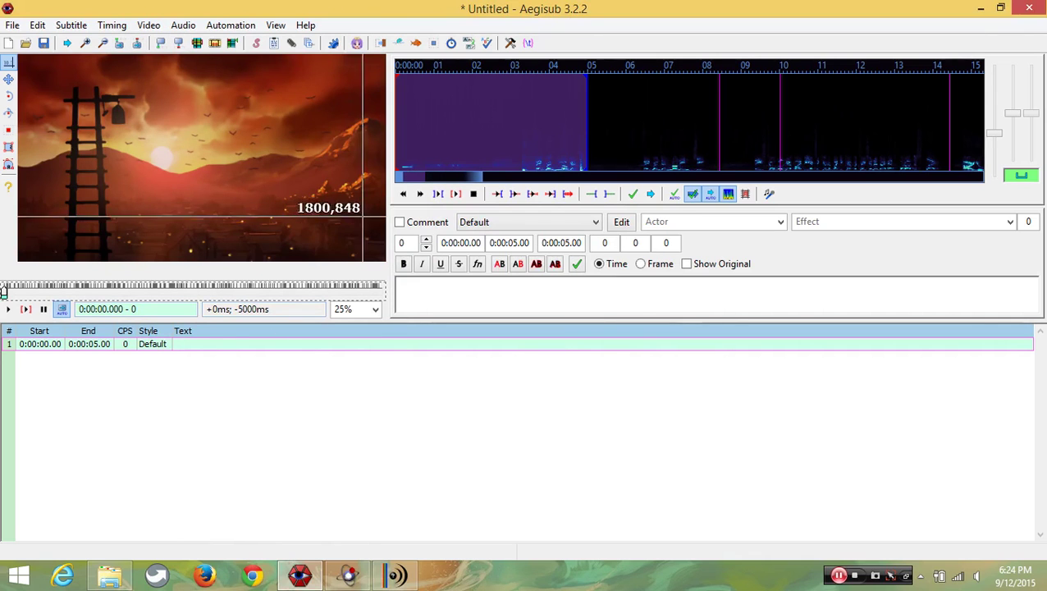
Step: Edit the second chapter's start time, then seek mainvideo.mkv to its last frame, 0:20:07.456
left_click(354, 577)
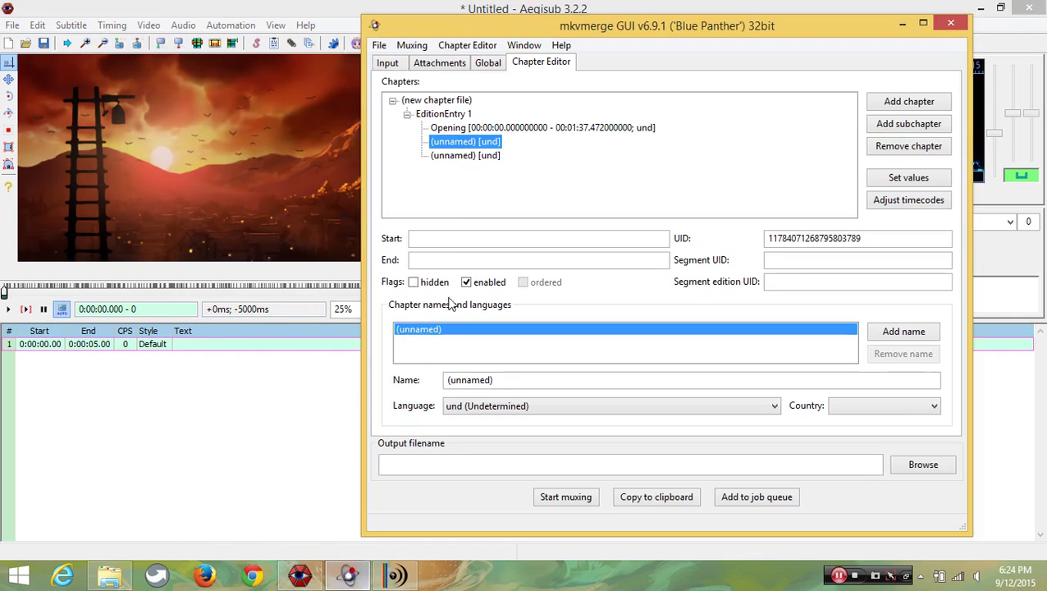
left_click(439, 239)
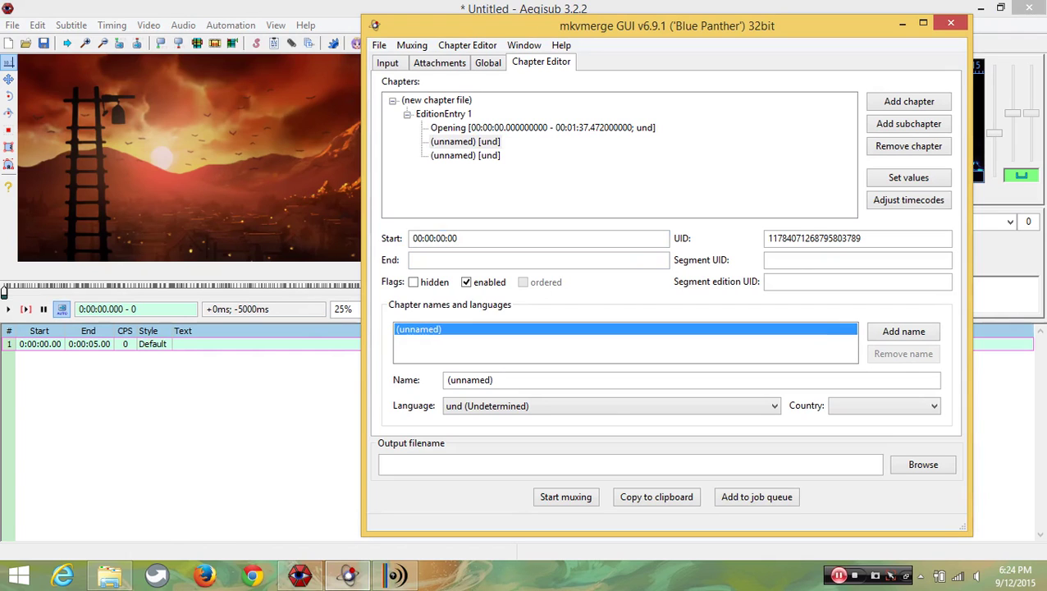
left_click_drag(5, 294, 382, 291)
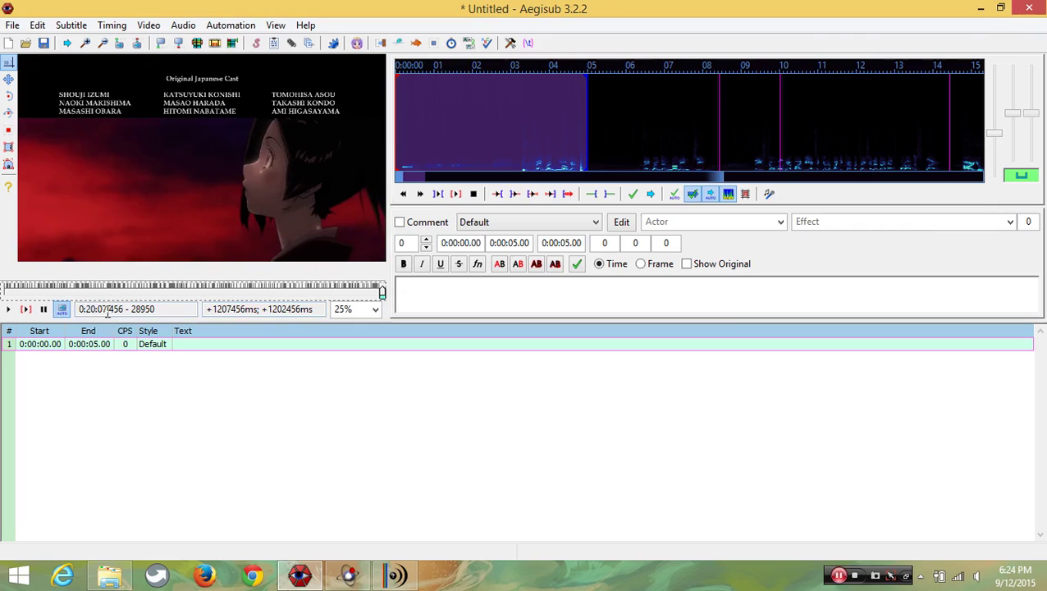
double_click(107, 309)
left_click(124, 309)
mouse_move(124, 309)
left_mouse_down()
mouse_move(80, 309)
mouse_move(124, 310)
left_mouse_up()
left_click(79, 309)
Step: Copy 0:20:07.456 from Aegisub and paste it as the second chapter's End time
right_click(124, 309)
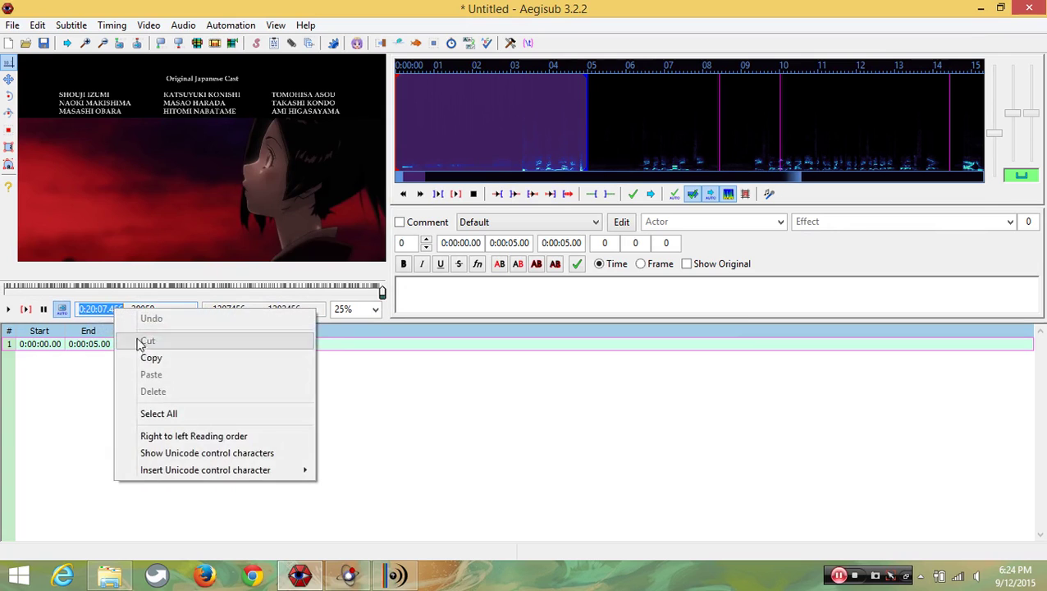
left_click(149, 357)
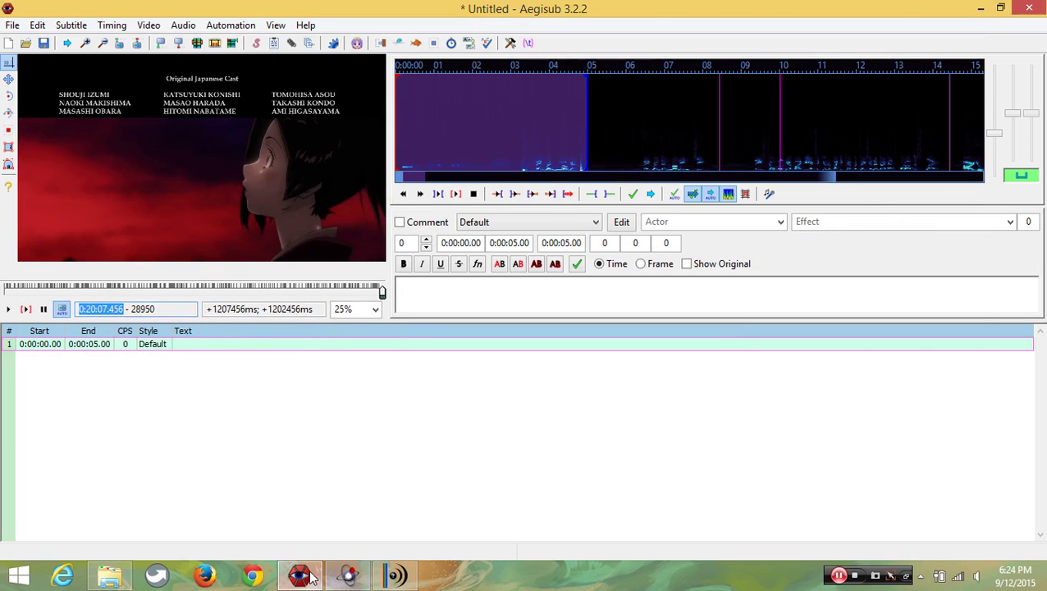
left_click(348, 574)
right_click(482, 256)
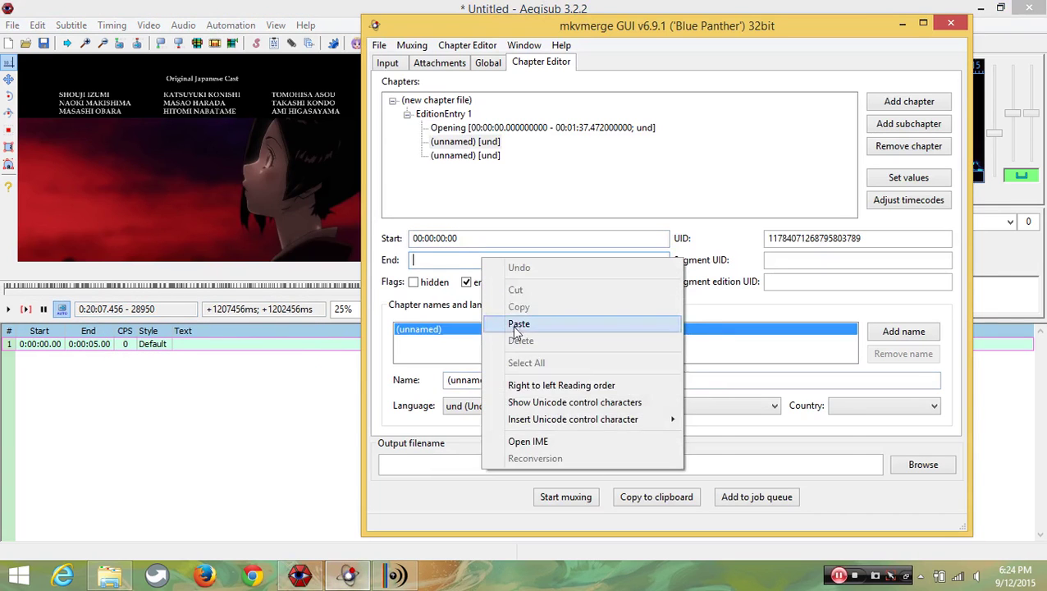
left_click(510, 322)
left_click(981, 8)
Step: Copy mainvideo.mkv's hex Unique ID from MediaInfo
right_click(265, 115)
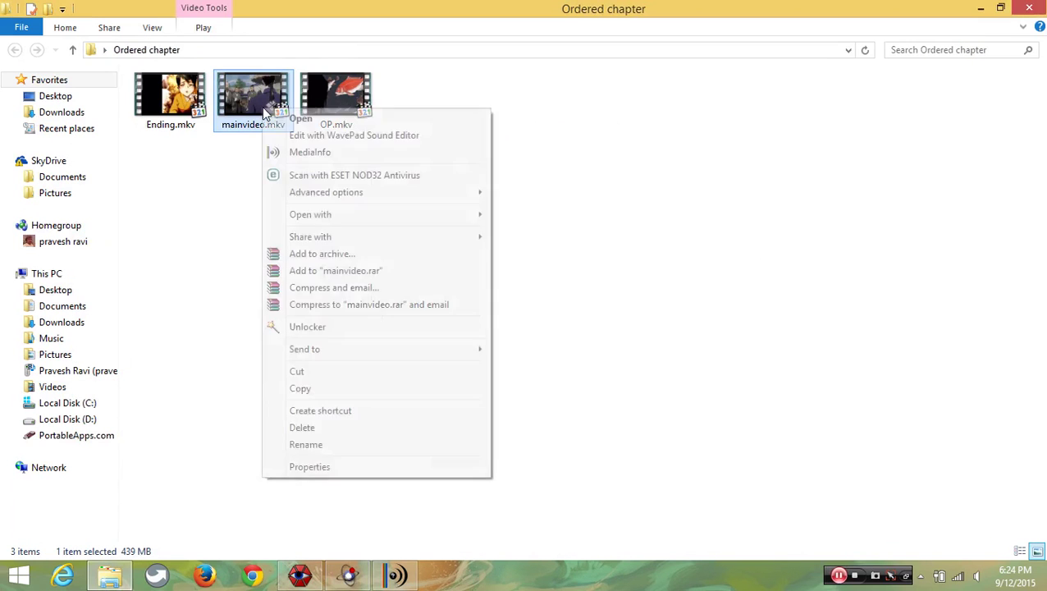
left_click(288, 152)
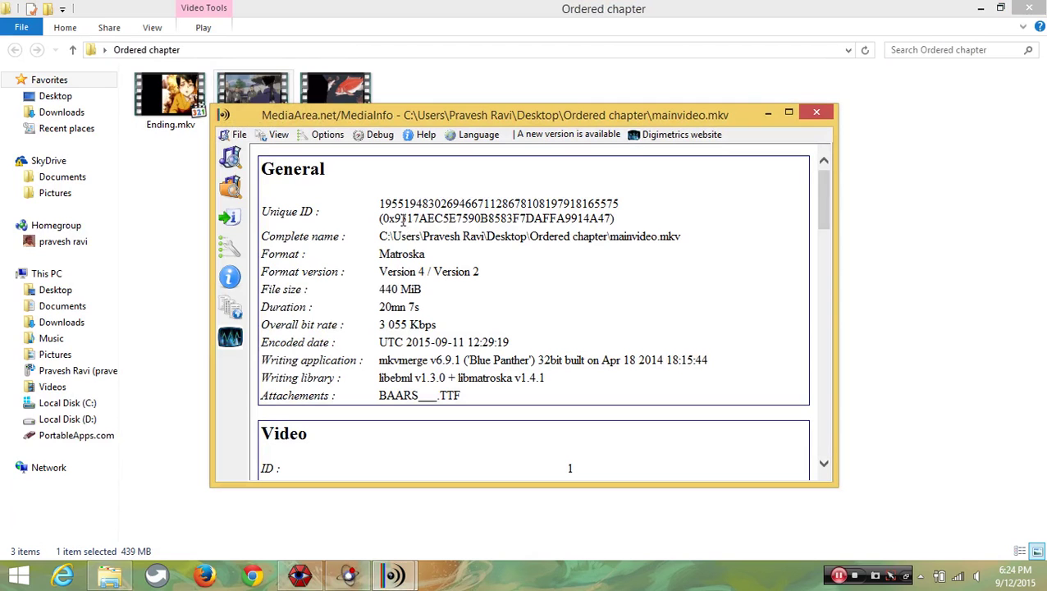
left_click_drag(415, 218, 612, 220)
right_click(603, 221)
left_click(623, 247)
Step: Close both MediaInfo windows and paste 9317AEC5E7590B8583F7DAFFA9914A47 into the second chapter's Segment UID
left_click(394, 575)
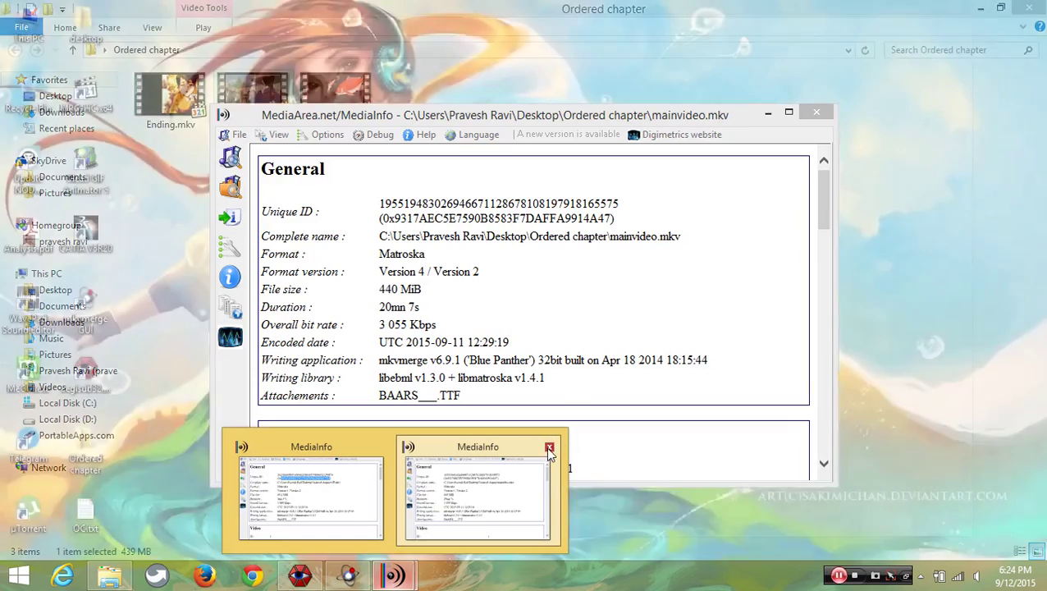
left_click(550, 448)
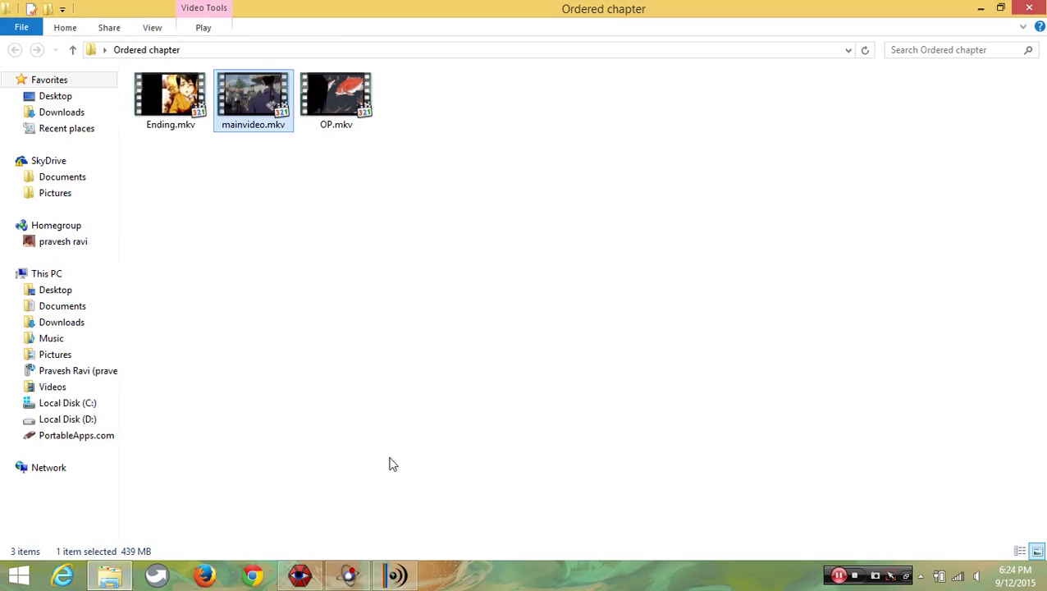
left_click(394, 574)
left_click(812, 114)
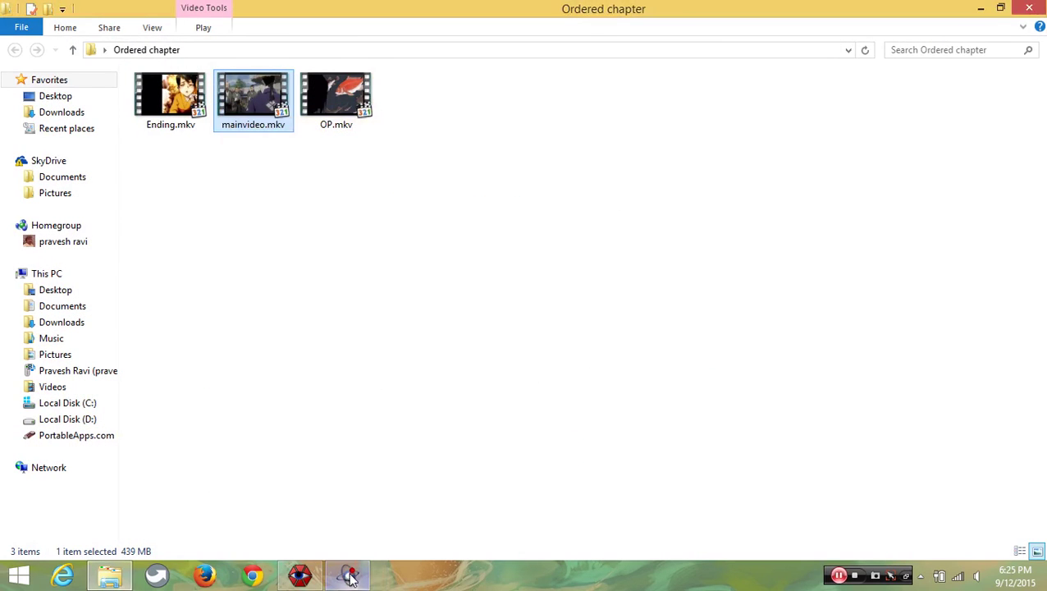
left_click(349, 574)
right_click(777, 255)
left_click(801, 315)
Step: Rename the second chapter 'Main Video' and check its start timecode
left_click_drag(506, 387, 366, 389)
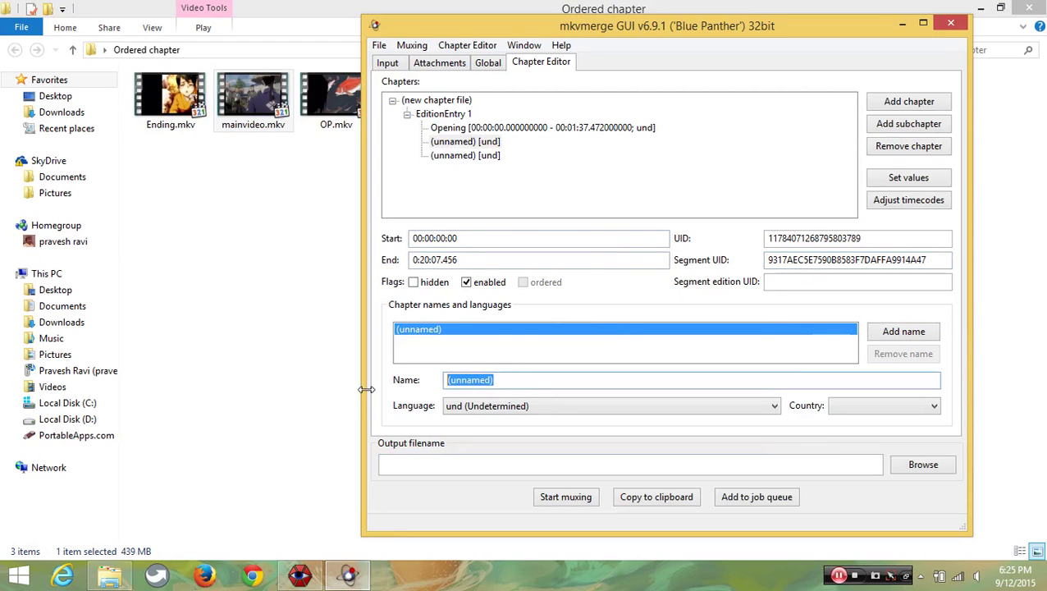
type("Main ")
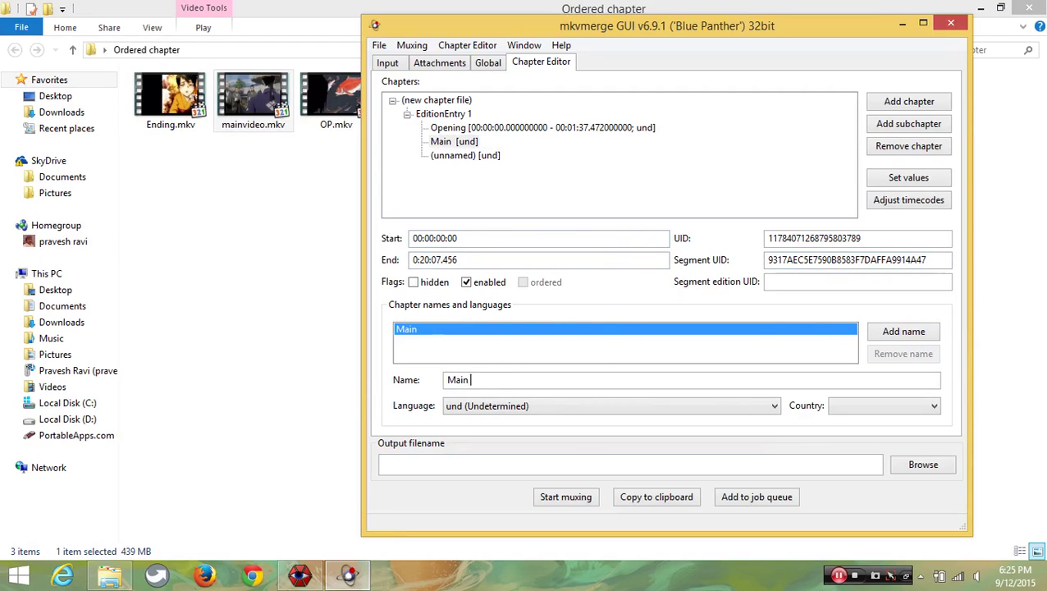
type("Video")
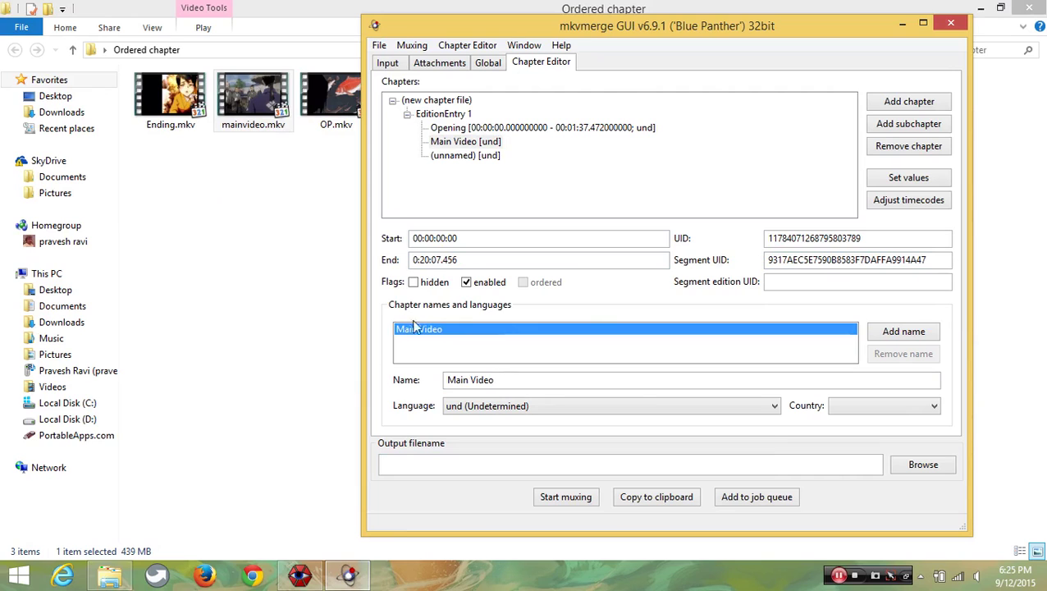
left_click(490, 157)
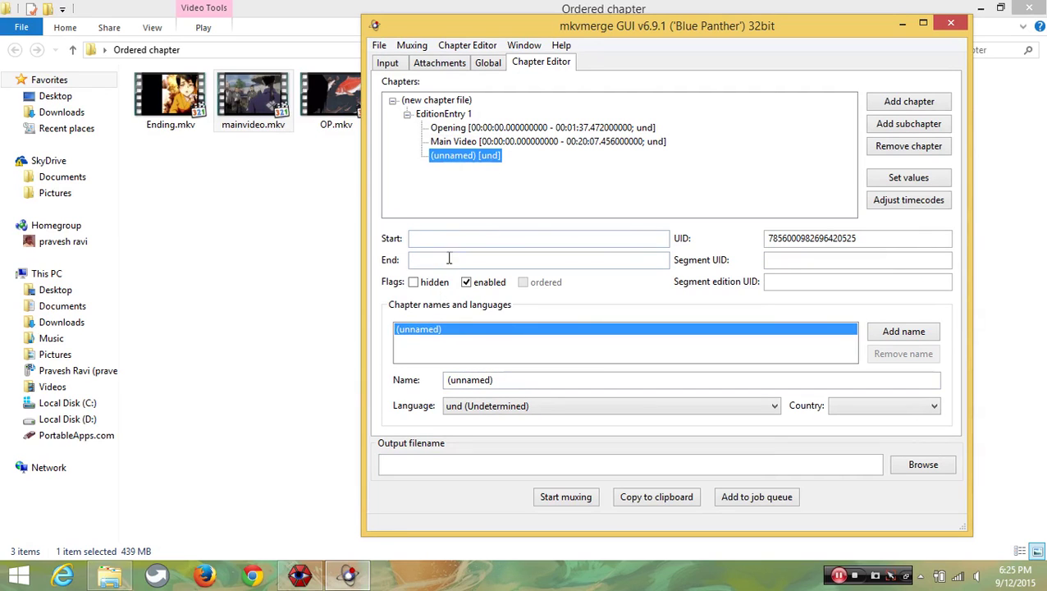
left_click(453, 238)
left_click(516, 142)
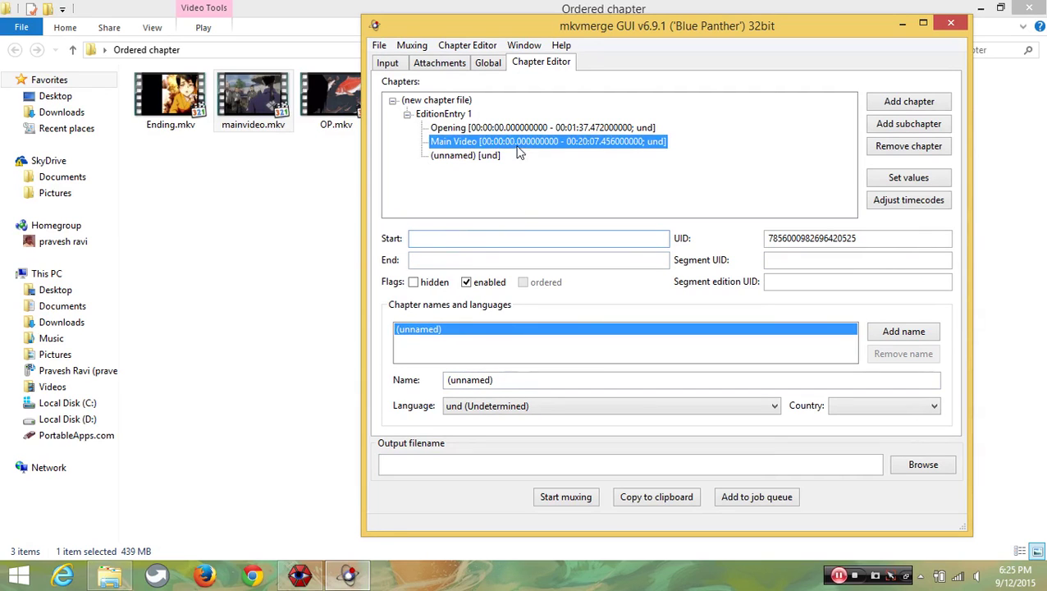
double_click(491, 237)
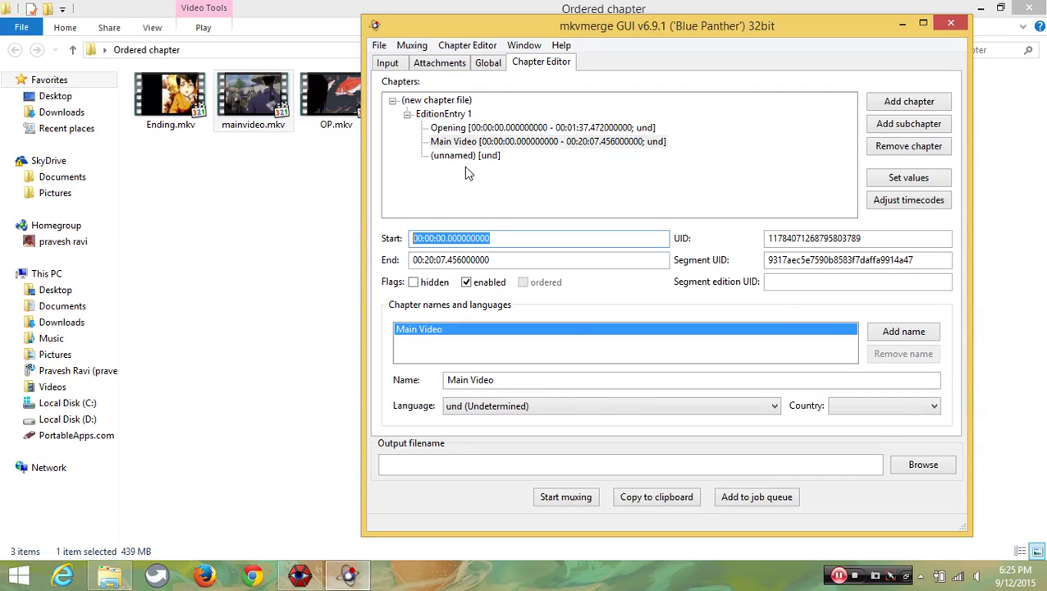
Step: Give the third chapter start time 00:00:00.000000000 and the name 'Ending'
left_click(465, 158)
left_click(477, 238)
key("ctrl+v")
left_click_drag(497, 382, 369, 398)
type("Endo")
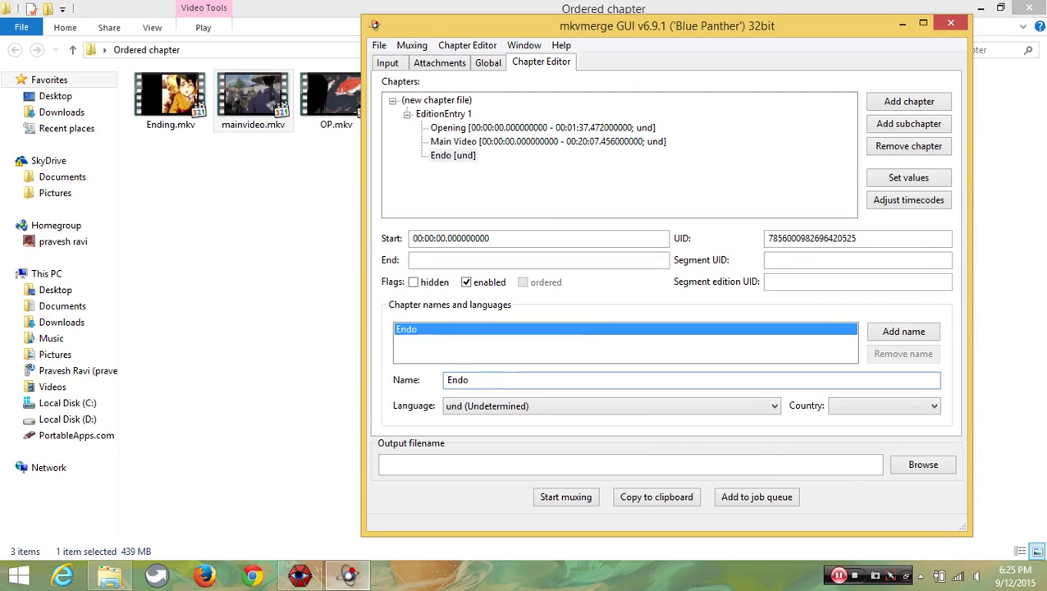
key("BackSpace")
Step: Load Ending.mkv into Aegisub with Track 01 and seek to its final frame
type("ing")
left_click(448, 260)
left_click_drag(170, 103, 229, 205)
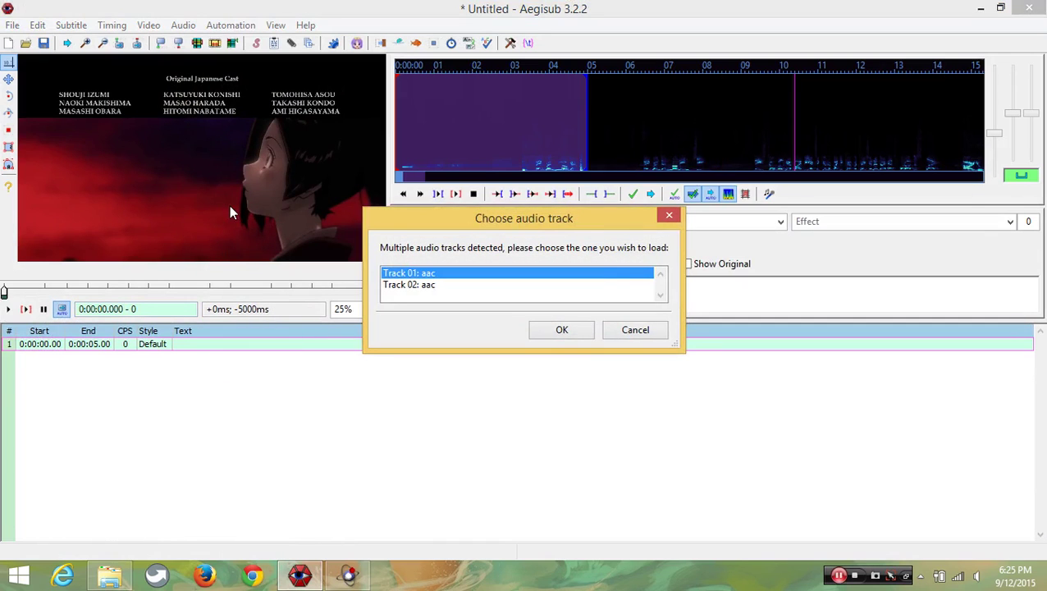
left_click(572, 327)
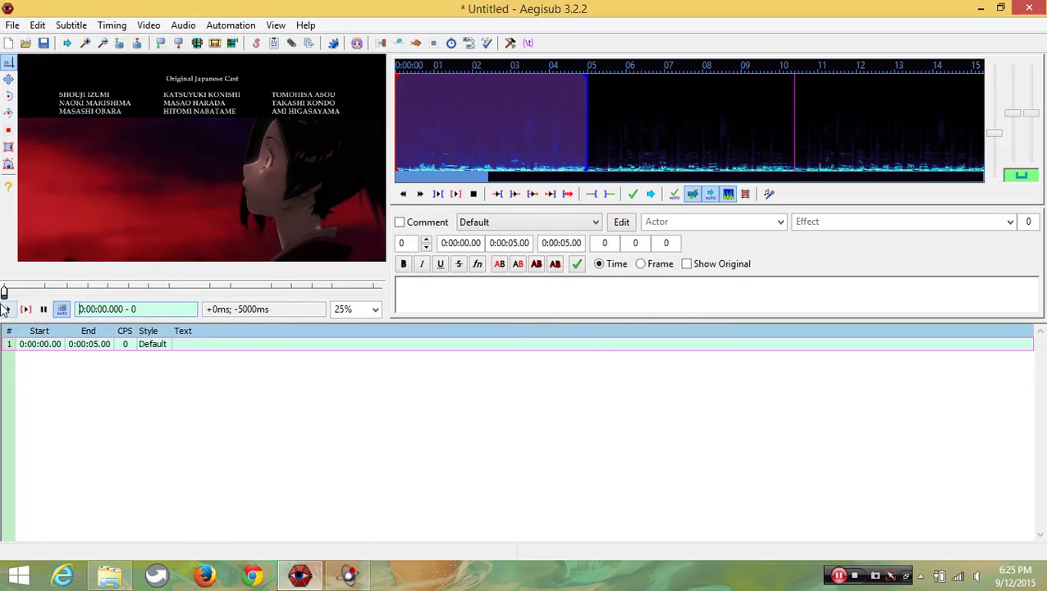
left_click_drag(4, 292, 384, 293)
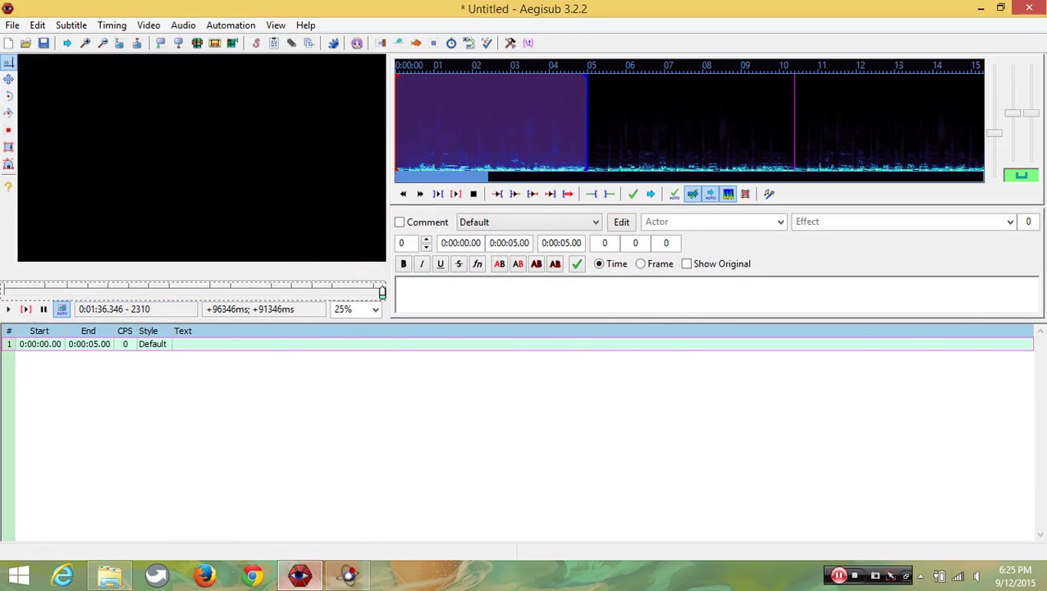
Step: Copy the final frame time 0:01:36.346 into the Ending chapter's End field
left_click(347, 574)
left_click_drag(124, 308, 82, 309)
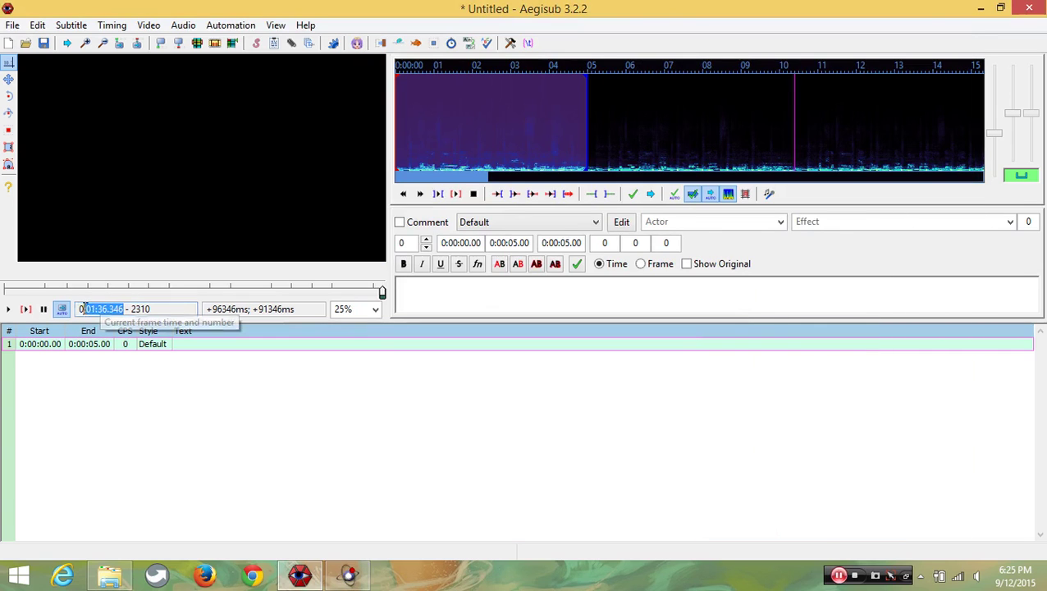
right_click(85, 310)
left_click(121, 359)
left_click(348, 575)
right_click(494, 261)
left_click(533, 332)
Step: Copy Ending.mkv's unique ID 83C934910006DC27927E0A5D8CDF4700 from MediaInfo
left_click(981, 7)
right_click(165, 104)
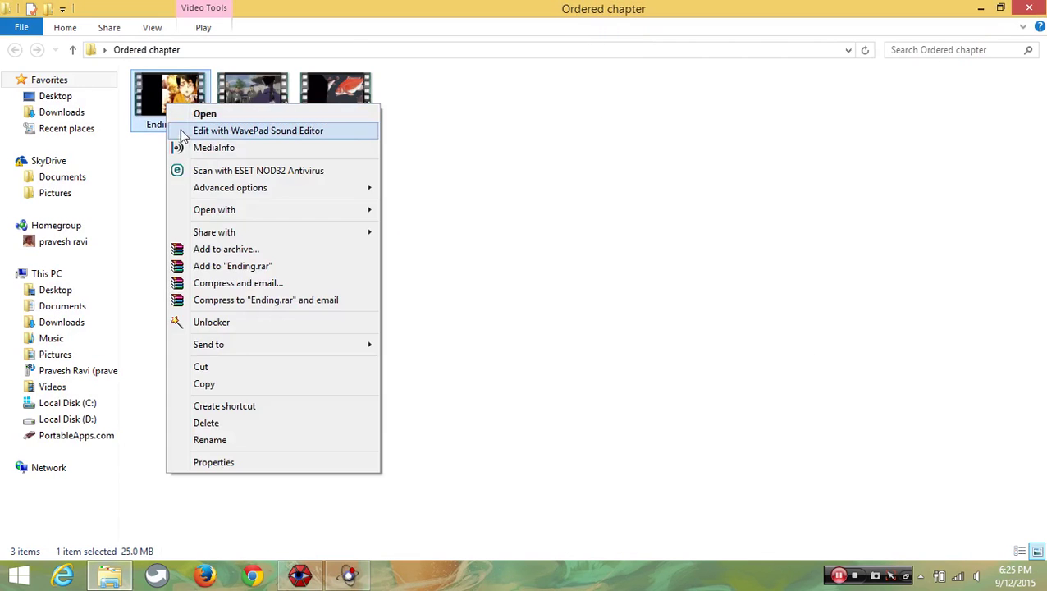
left_click(179, 146)
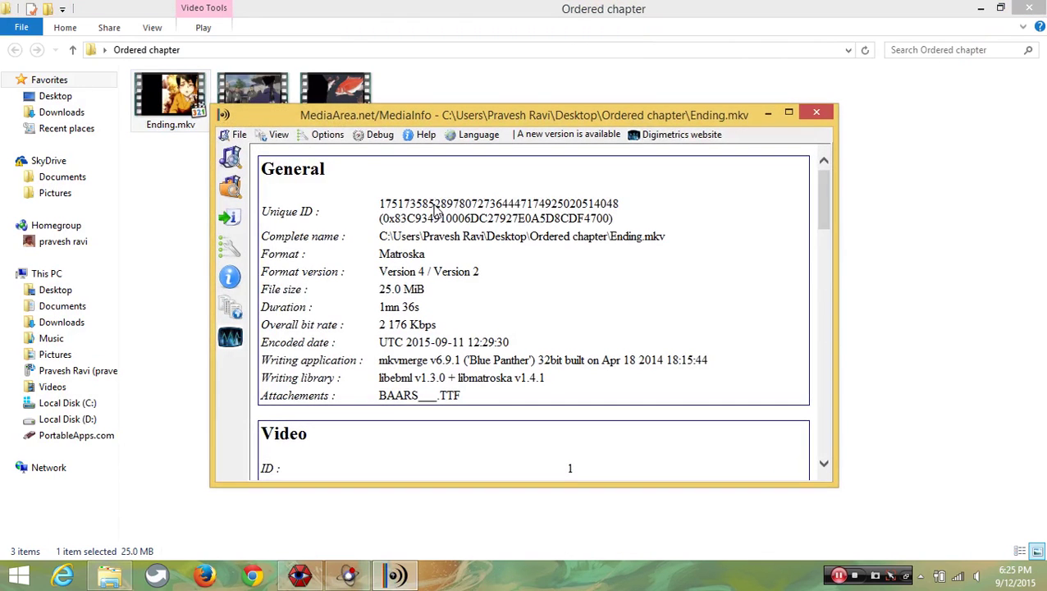
left_click_drag(398, 217, 606, 215)
right_click(603, 226)
left_click(625, 247)
left_click(817, 112)
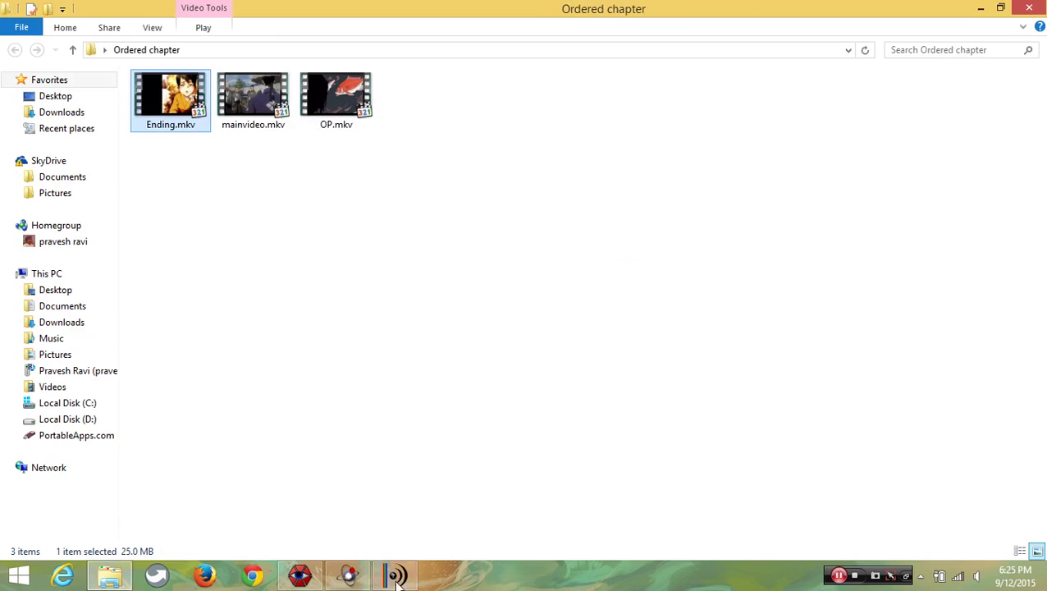
Step: Paste the ID as the Ending chapter's Segment UID and review all three chapters
left_click(348, 576)
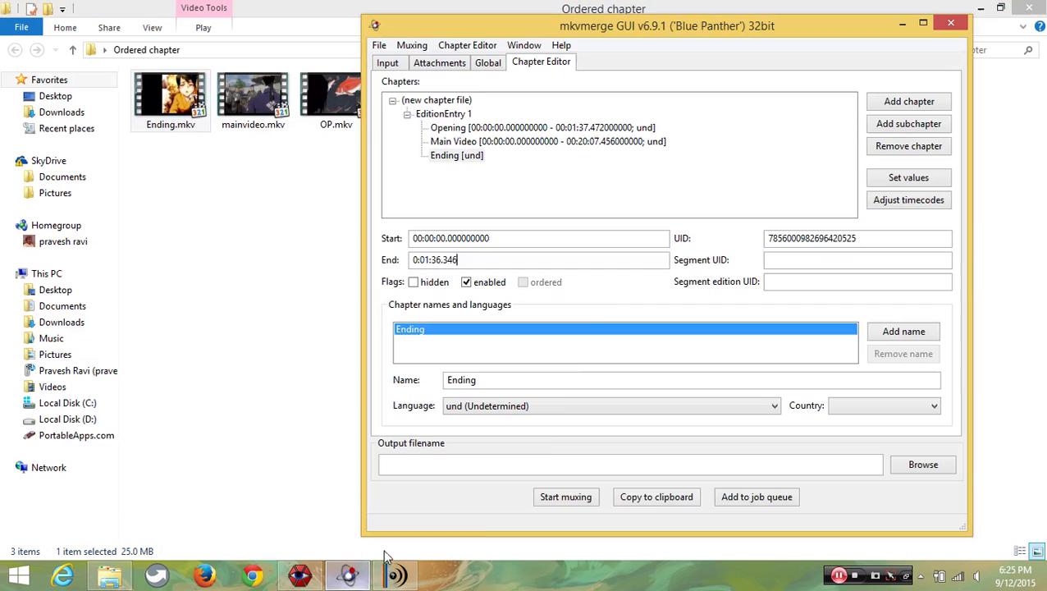
right_click(843, 261)
left_click(868, 327)
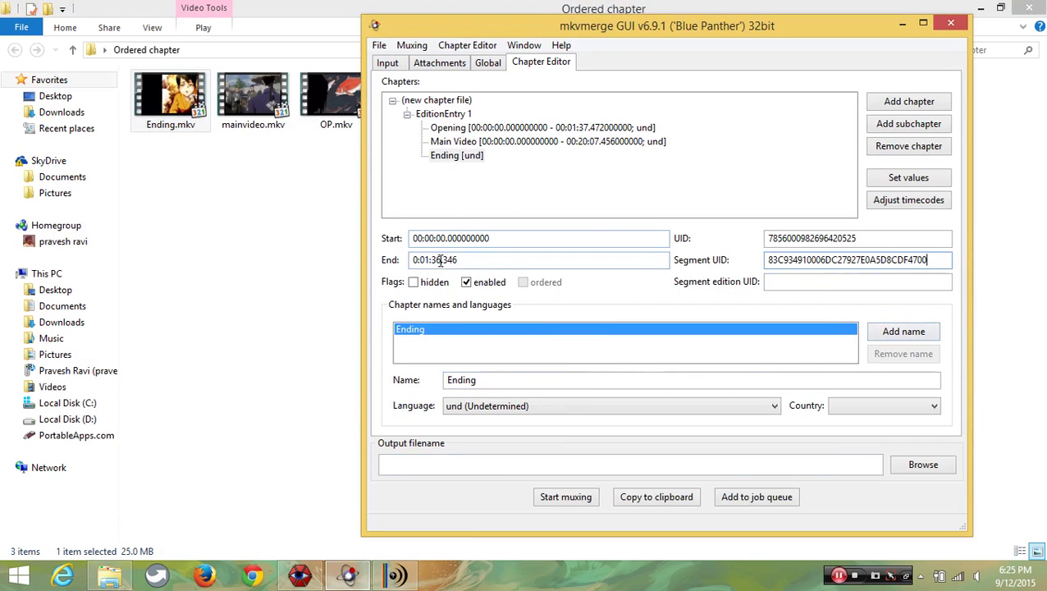
left_click(476, 130)
left_click(477, 141)
left_click(483, 156)
left_click(481, 130)
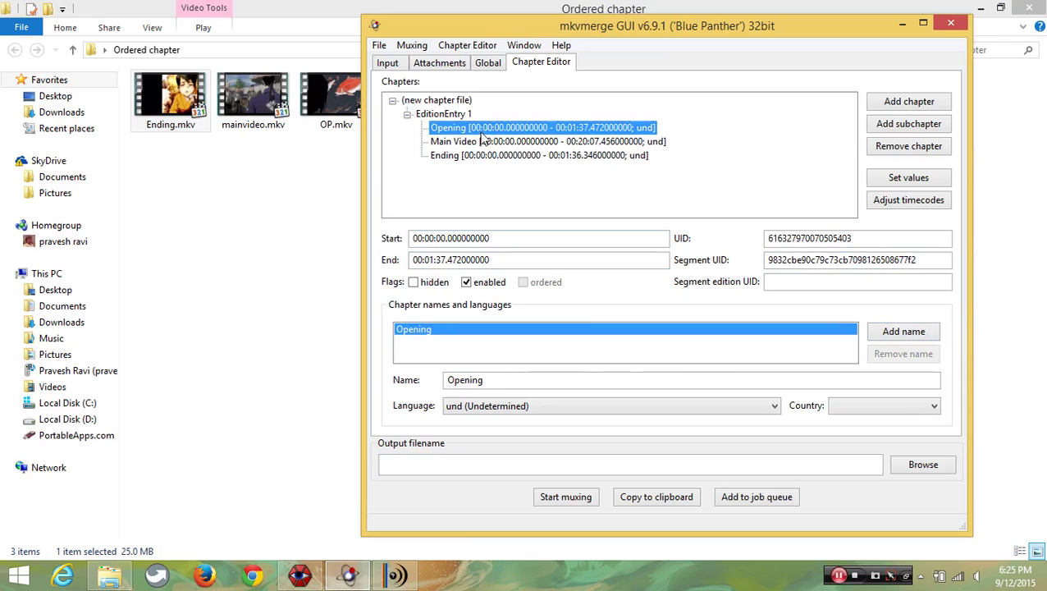
Step: Start saving the chapters under a new name, entering 'orde' as the file name
left_click(467, 45)
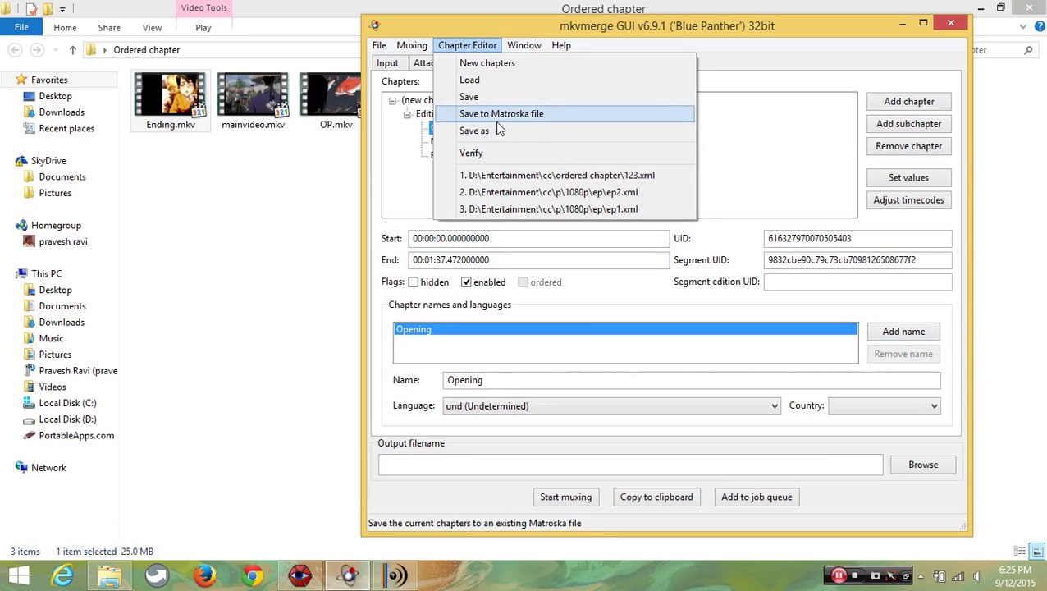
left_click(480, 131)
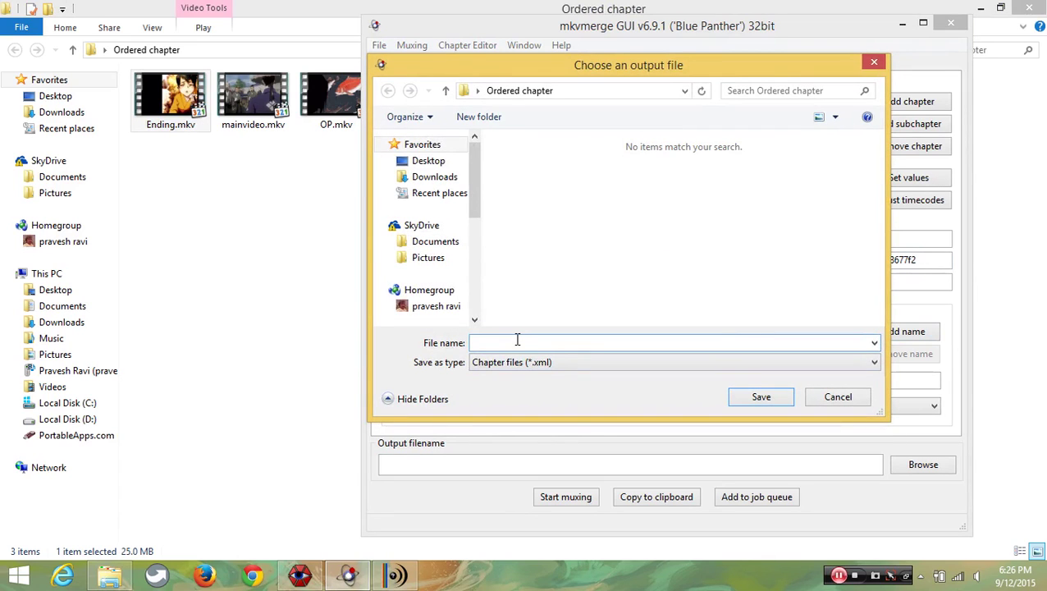
type("ordered chapter")
Step: Save the chapters as ordered chapter.xml, clear the chapter editor, and return to Input files
key("Return")
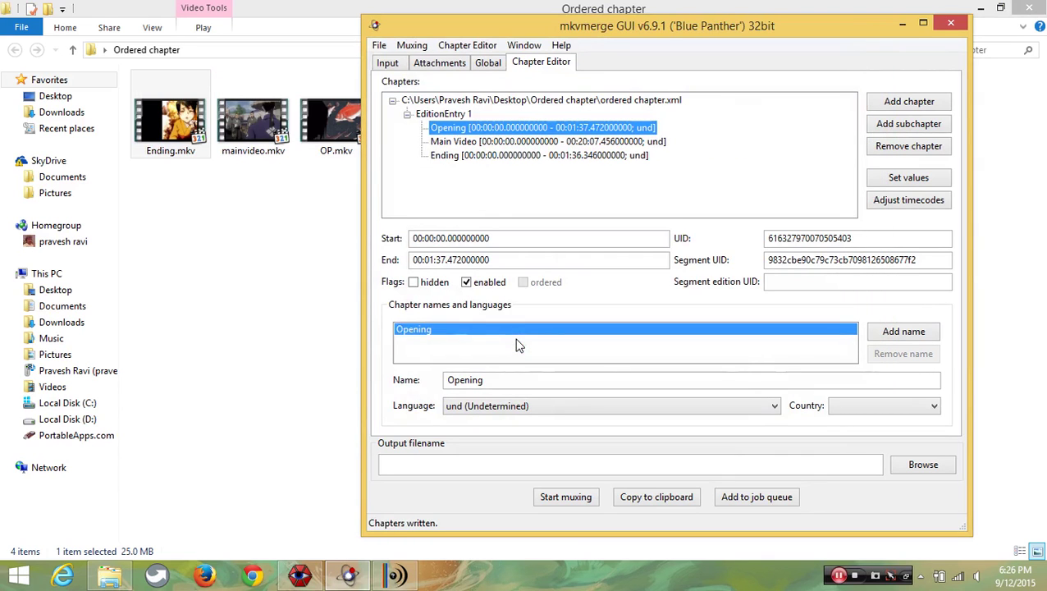
left_click(878, 147)
left_click(878, 148)
left_click(878, 148)
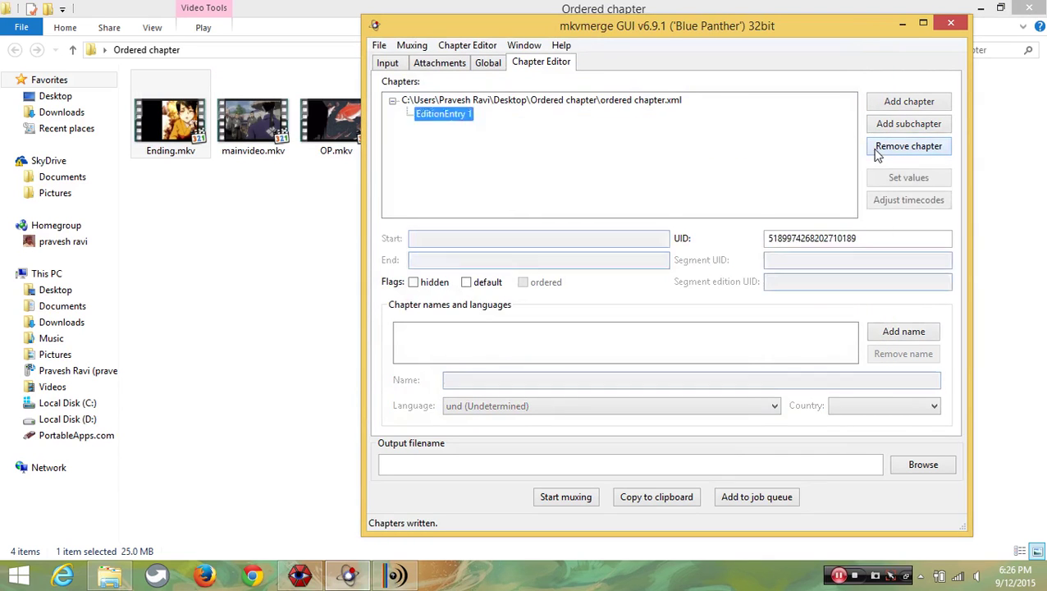
left_click(876, 148)
left_click(388, 63)
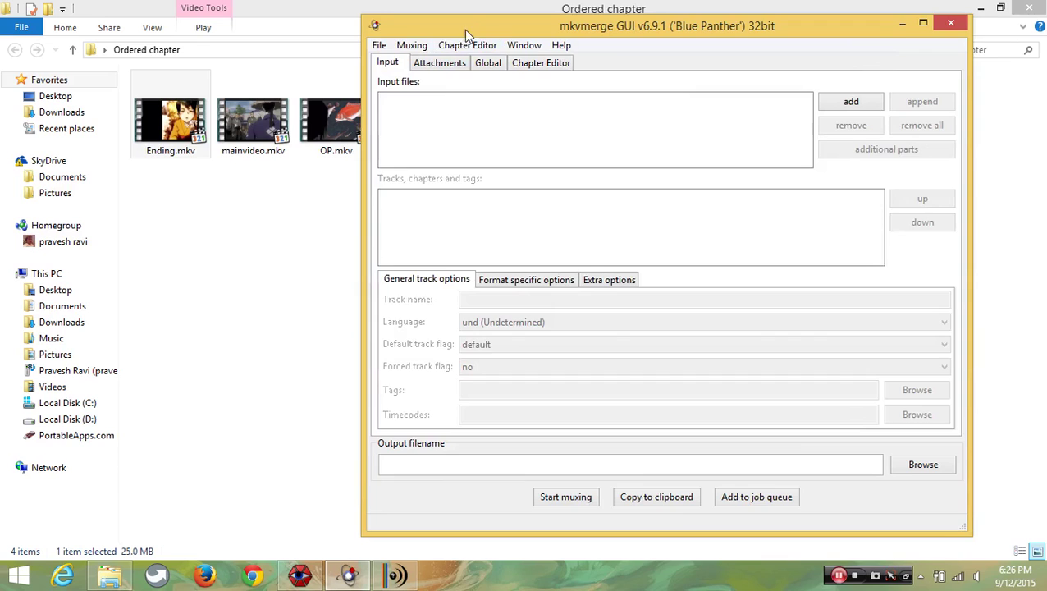
Step: Open ordered chapter.xml from the Ordered chapter folder in Notepad
left_click_drag(464, 29, 561, 103)
left_click(328, 430)
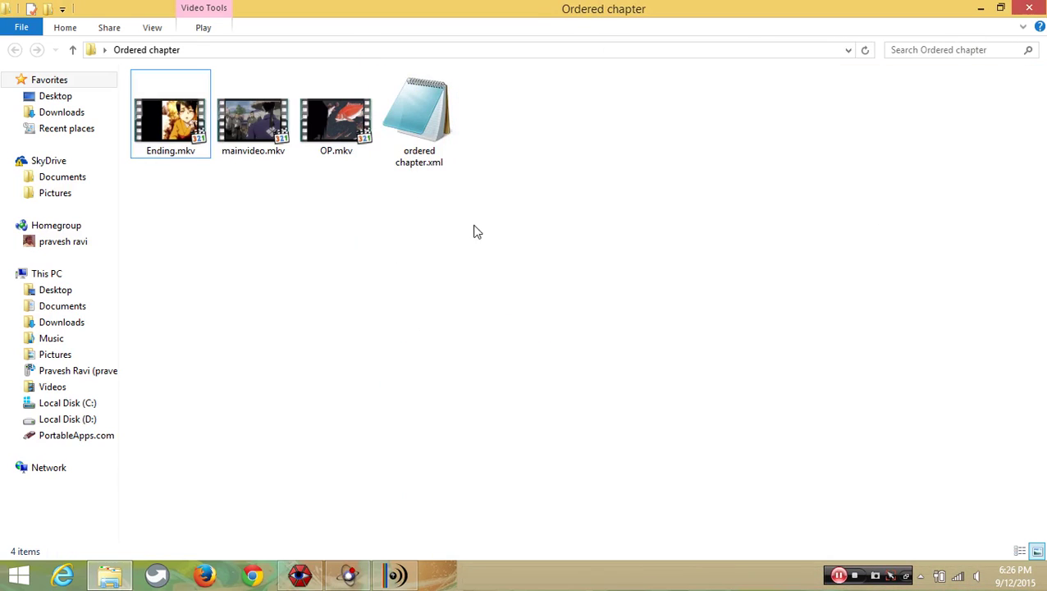
right_click(473, 231)
right_click(409, 238)
left_click(455, 300)
left_click(427, 119)
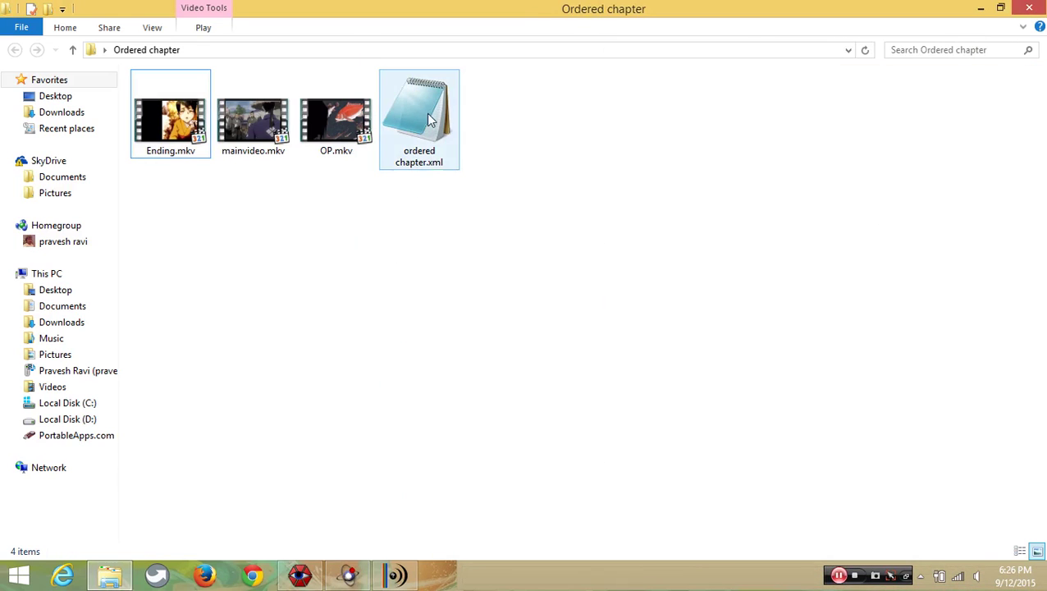
right_click(427, 119)
left_click(446, 145)
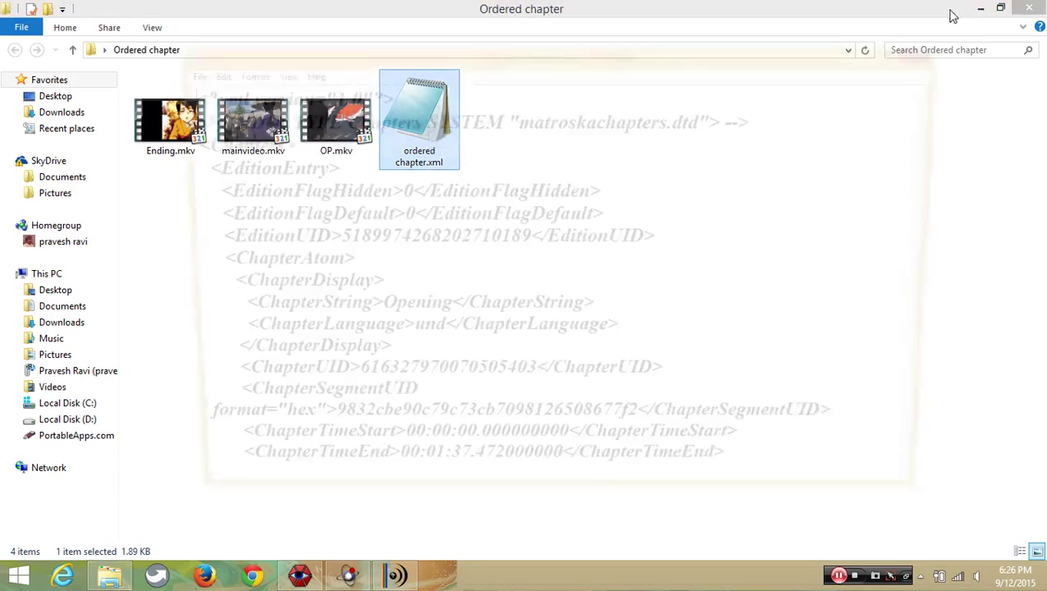
Step: Select the <EditionFlagOrdered>1</EditionFlagOrdered> line in OC.txt
left_click(980, 9)
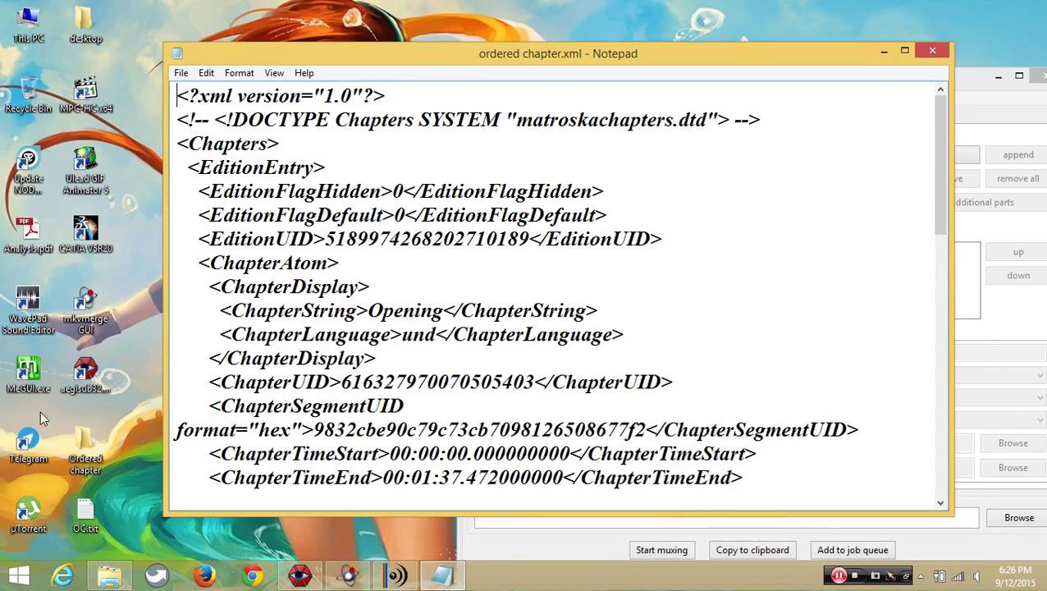
double_click(78, 505)
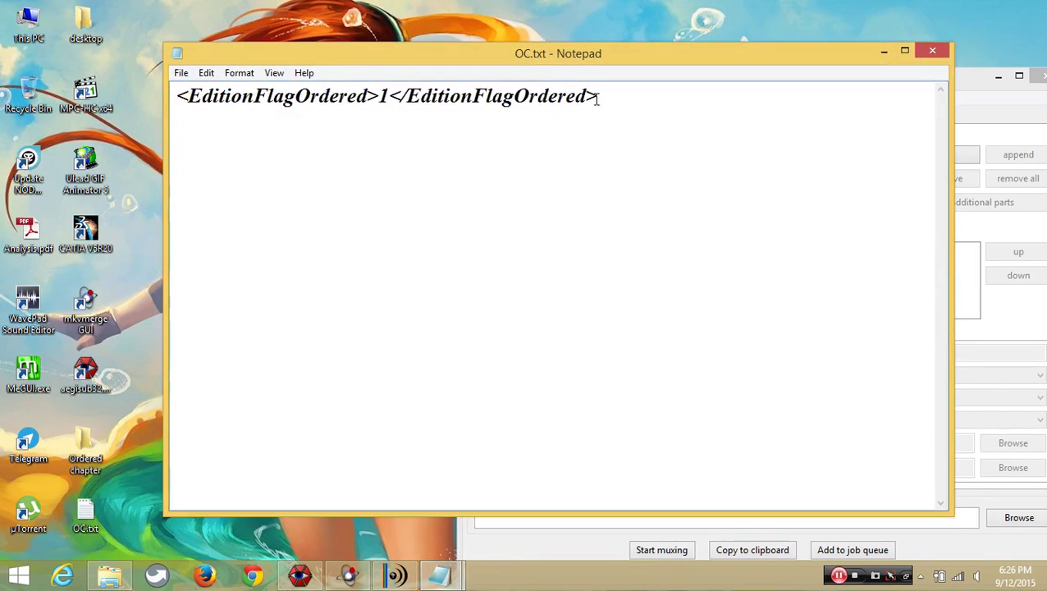
left_click_drag(629, 96, 164, 82)
left_click(647, 118)
left_click_drag(647, 118, 167, 88)
left_click_drag(664, 128, 152, 84)
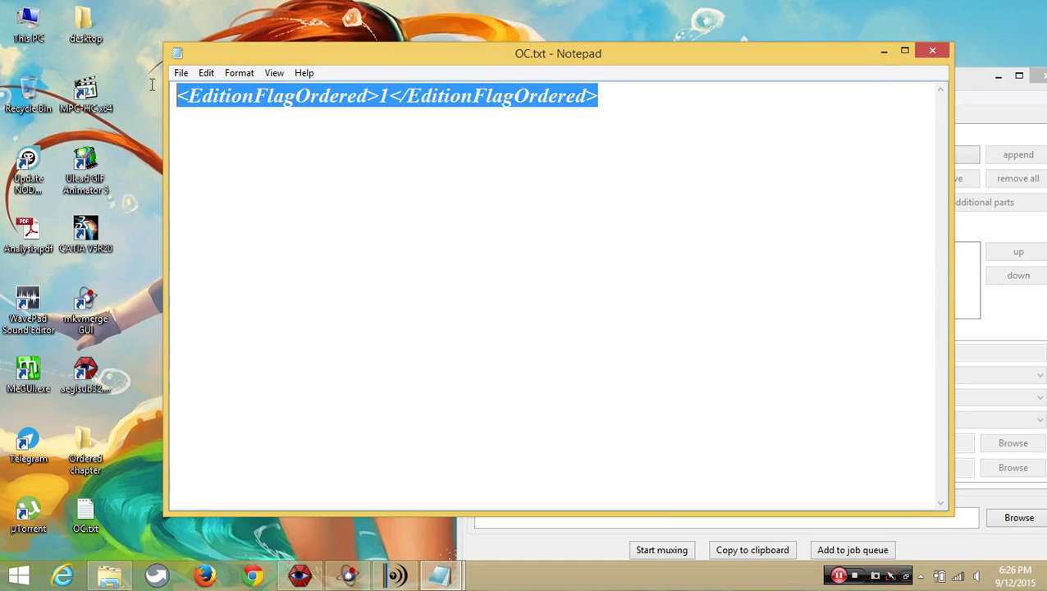
Step: Add a blank line after <EditionEntry> in ordered chapter.xml
left_click(878, 57)
left_click(324, 168)
key("shift+Left")
key("shift+Left")
key("shift+Left")
key("shift+Left")
key("shift+Left")
key("shift+Left")
key("shift+Left")
key("shift+Left")
key("shift+Left")
key("shift+Left")
key("shift+Left")
key("shift+Left")
key("shift+Left")
key("shift+Left")
key("shift+Left")
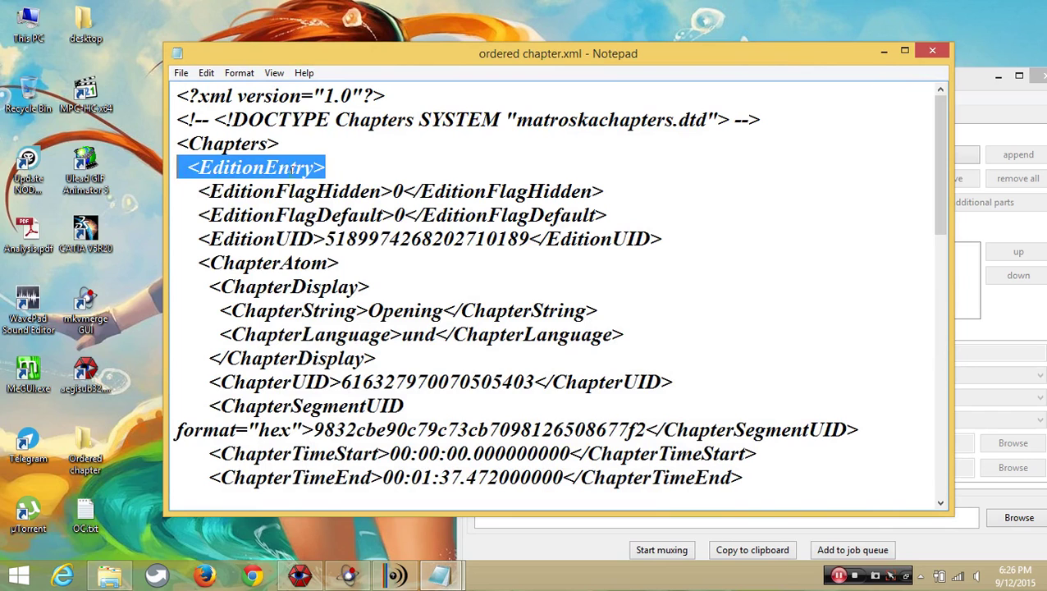
left_click(337, 166)
key("Return")
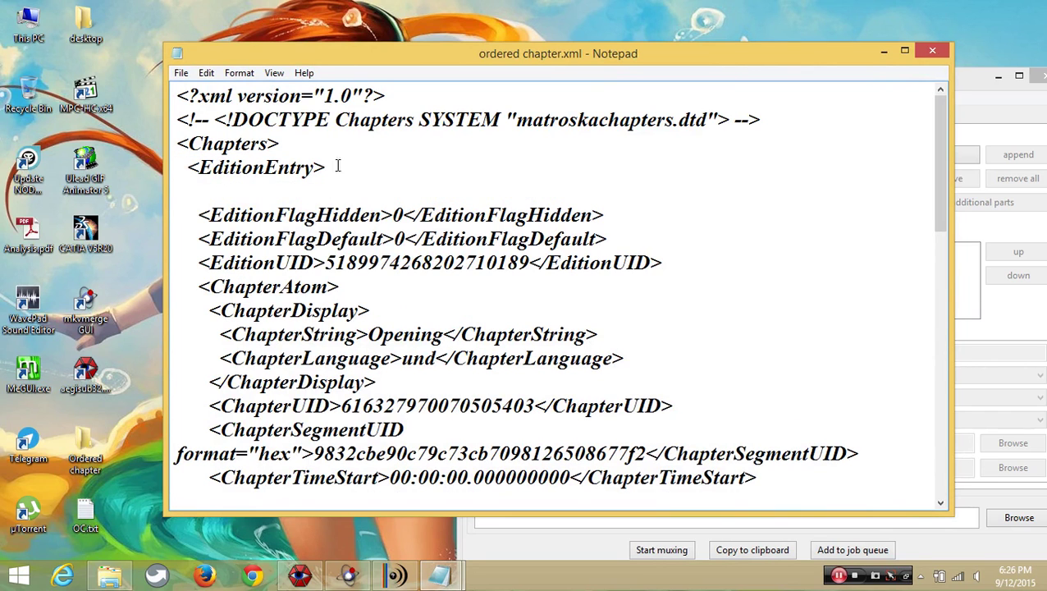
Step: Copy the EditionFlagOrdered line from OC.txt and paste it under <EditionEntry> with matching indentation
mouse_move(443, 577)
left_click(488, 479)
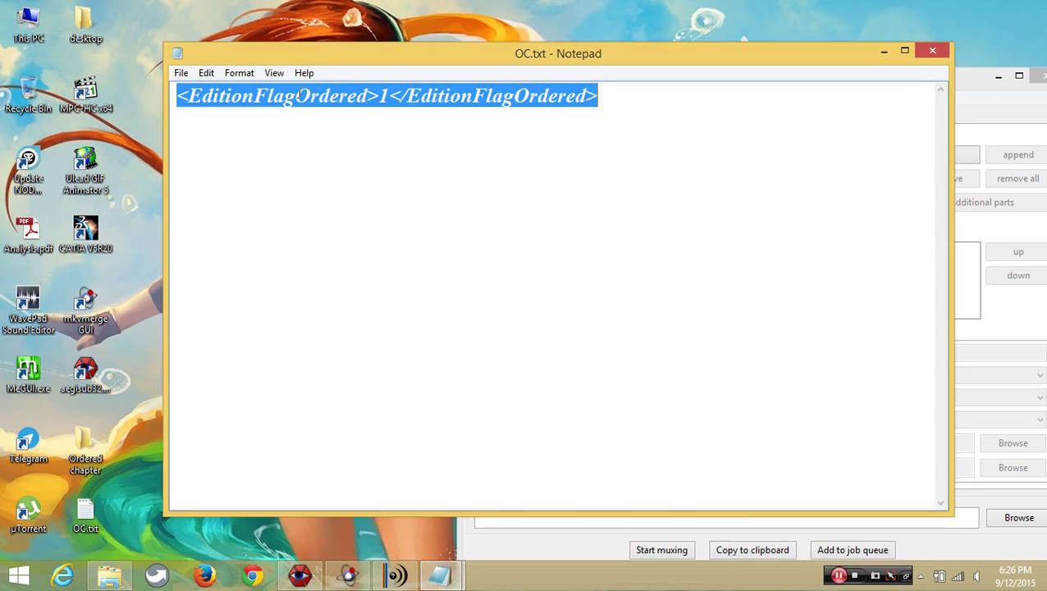
right_click(336, 94)
left_click(374, 138)
left_click(884, 51)
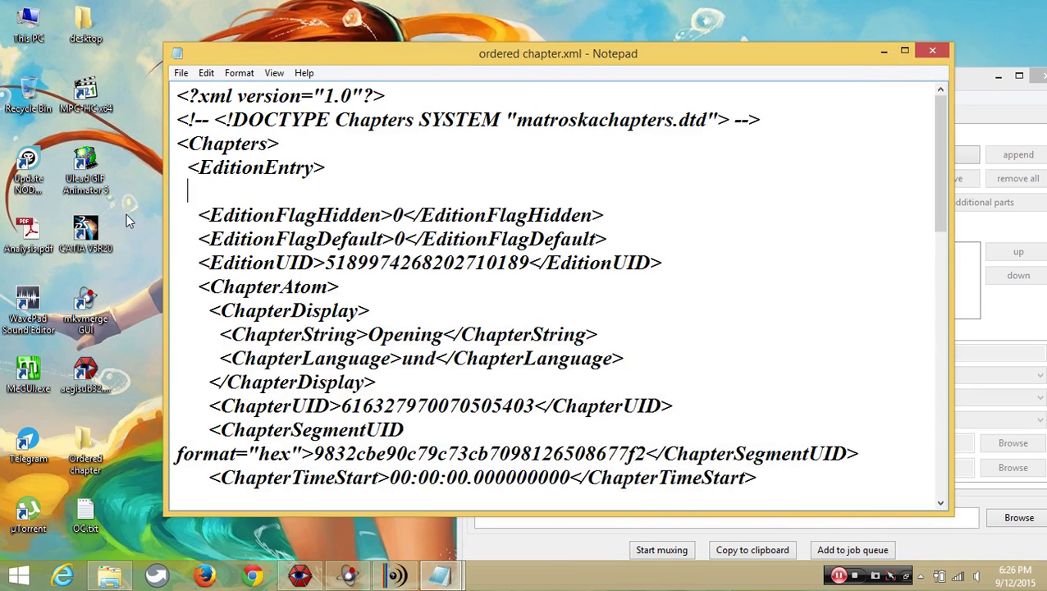
key("ctrl+v")
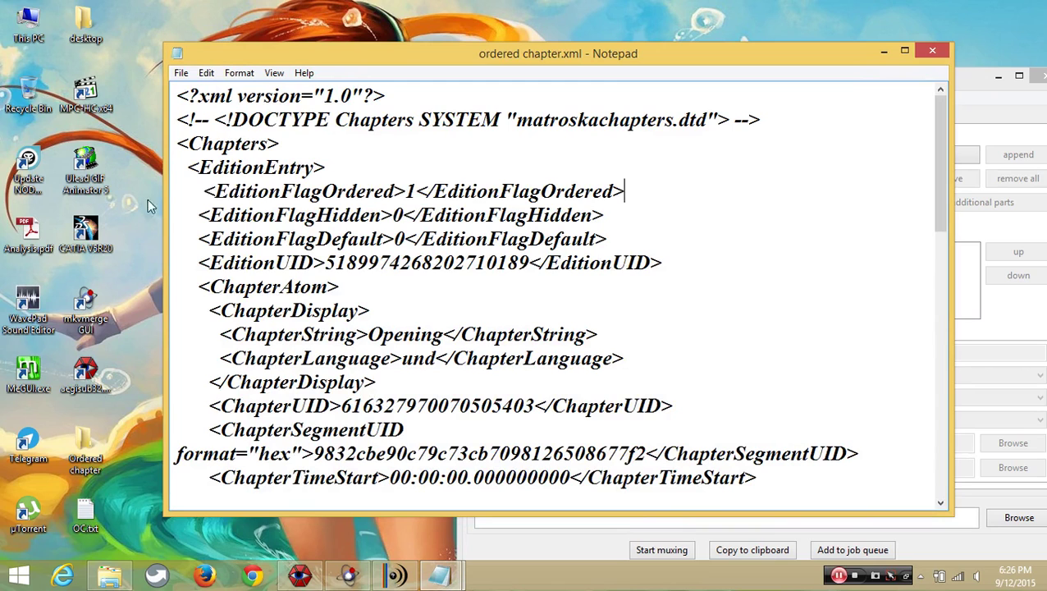
key("BackSpace")
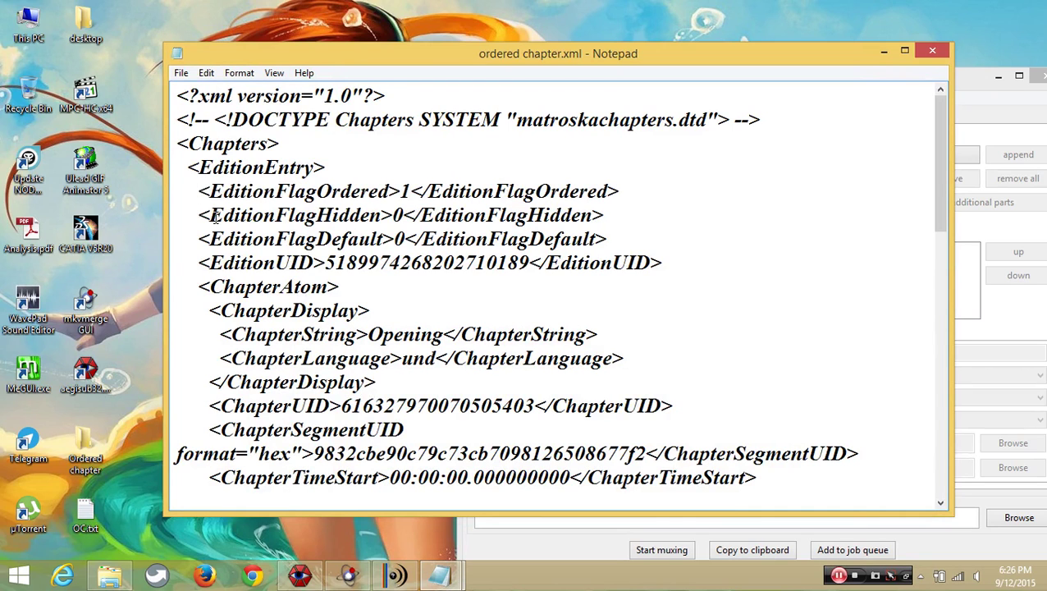
Step: Save ordered chapter.xml and close Notepad
left_click(180, 72)
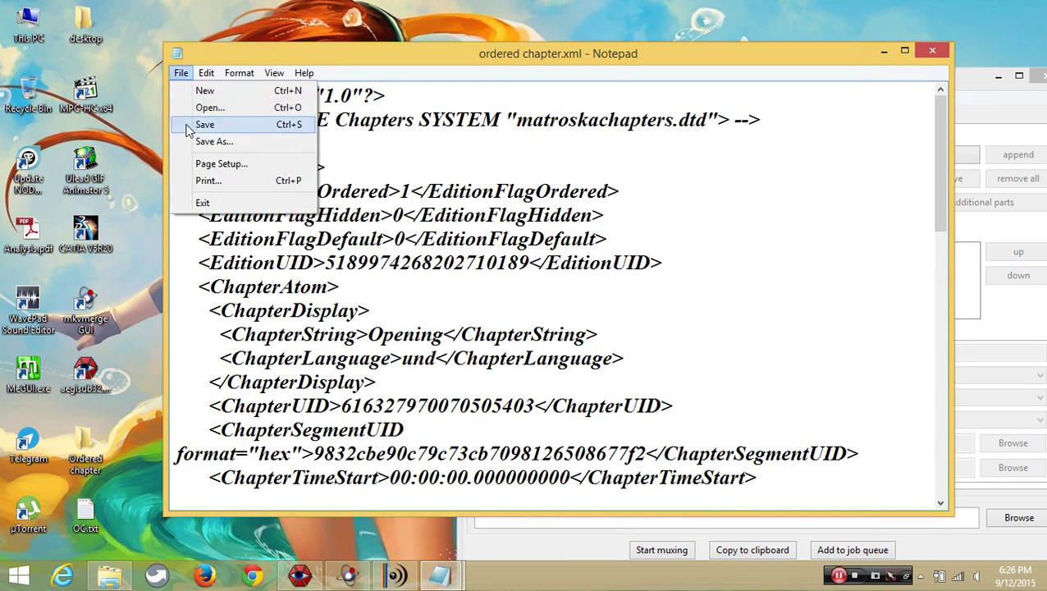
left_click(194, 125)
scroll(333, 229, "down", 9)
scroll(333, 230, "down", 2)
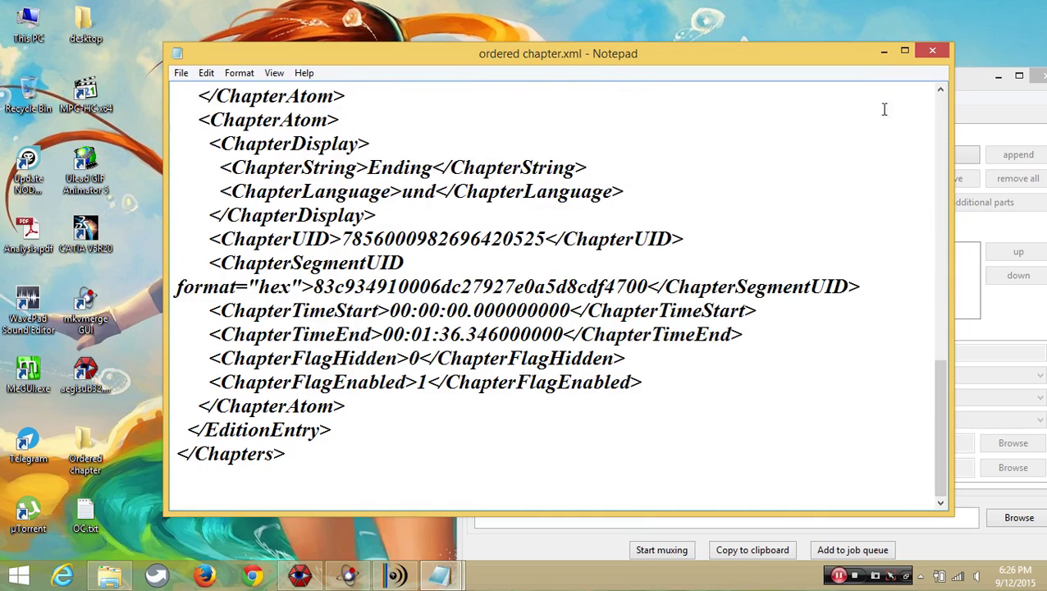
left_click(932, 53)
Step: Close MediaInfo and add mainvideo.mkv as an input file in mkvmerge
left_click_drag(897, 85, 722, 45)
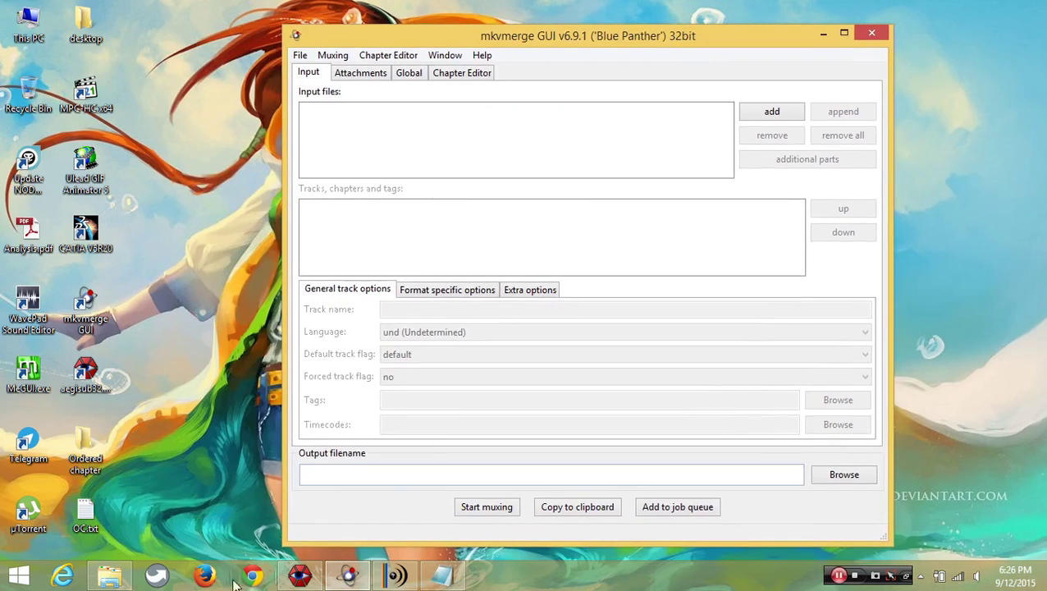
left_click(109, 576)
left_click(253, 129)
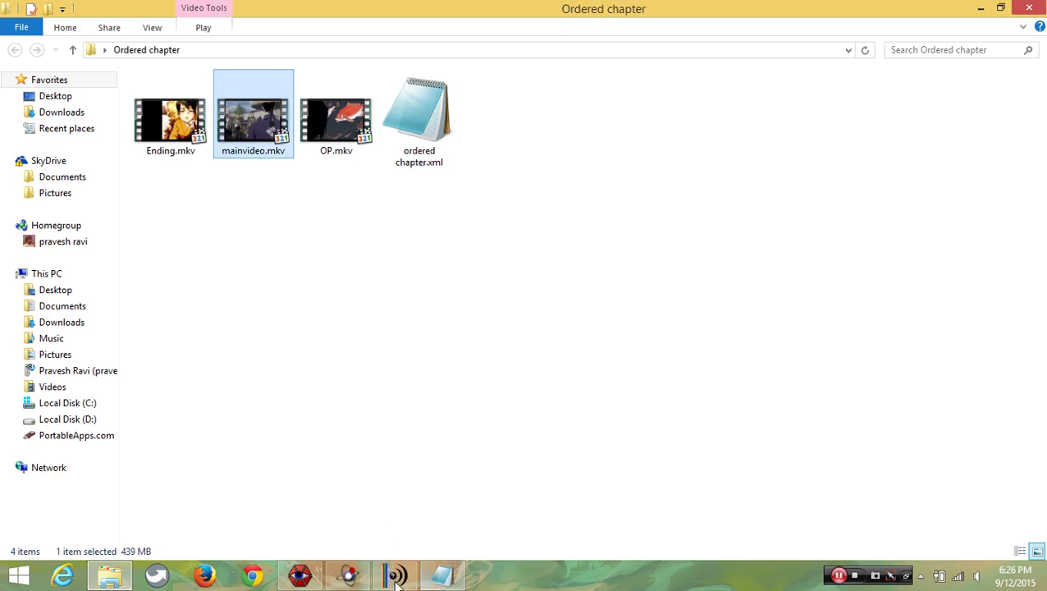
key("alt+Tab")
left_click(816, 111)
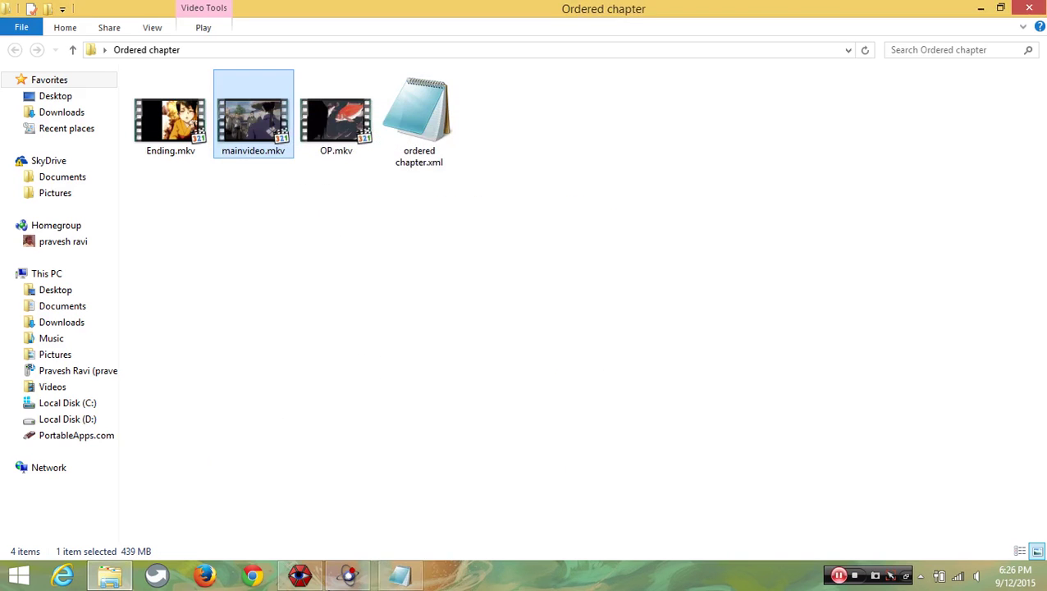
left_click(365, 579)
left_click_drag(251, 128, 374, 164)
Step: On the Global tab, set ordered chapter.xml as the chapter file with English language
left_click(409, 73)
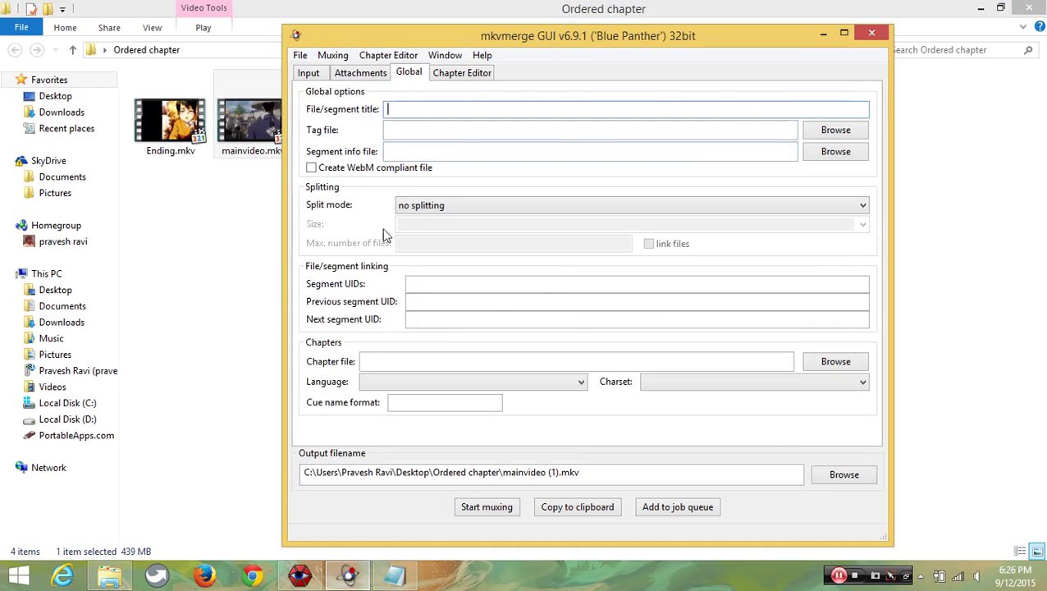
left_click(366, 360)
left_click(835, 362)
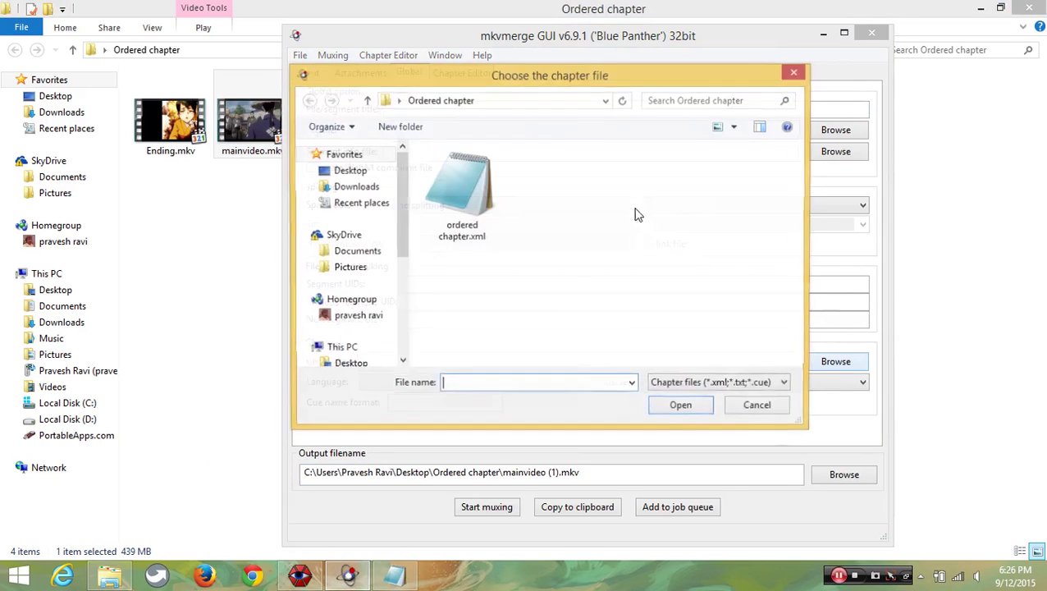
double_click(447, 184)
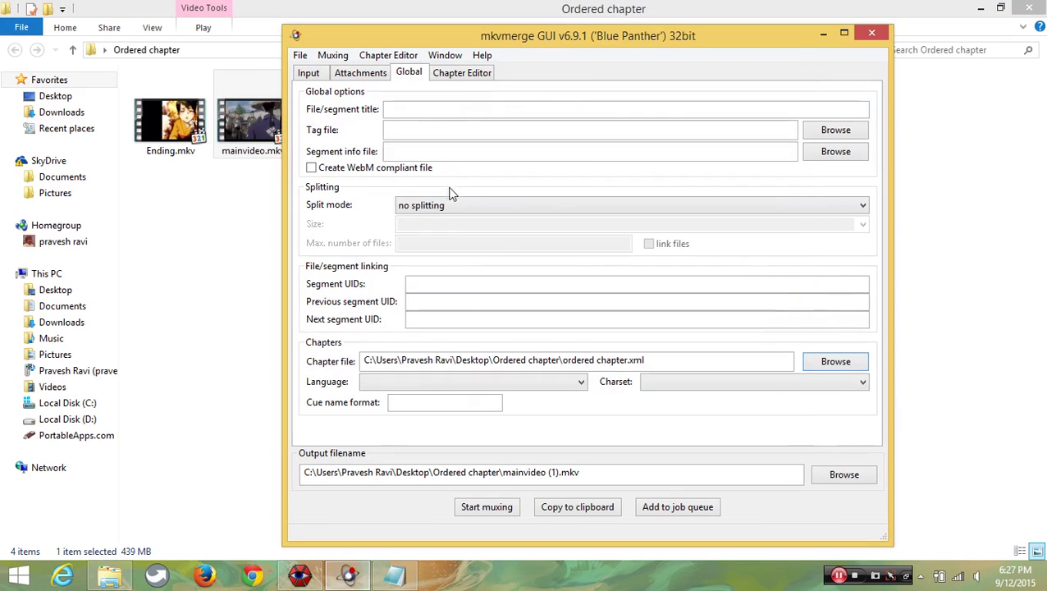
left_click(502, 383)
left_click(525, 101)
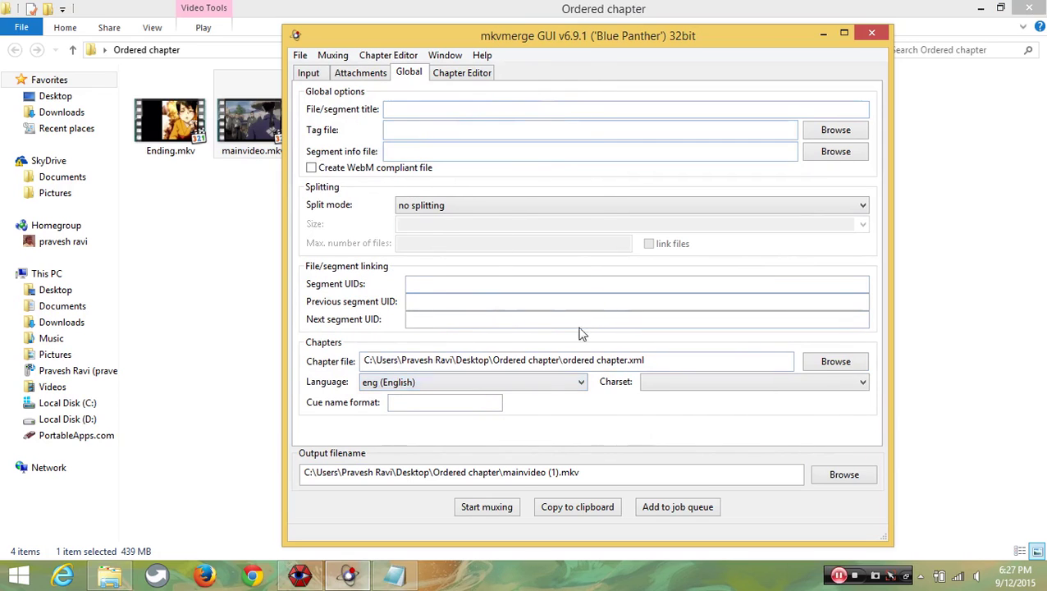
Step: Mux mainvideo.mkv with ordered chapter.xml into mainvideo (1).mkv and dismiss the finished report
left_click(486, 508)
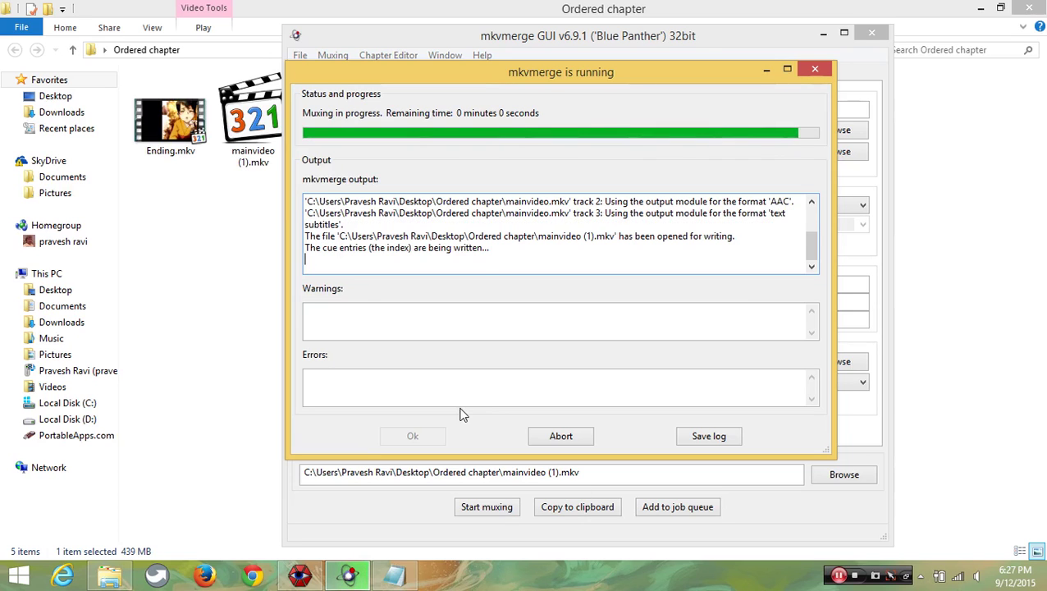
left_click(420, 438)
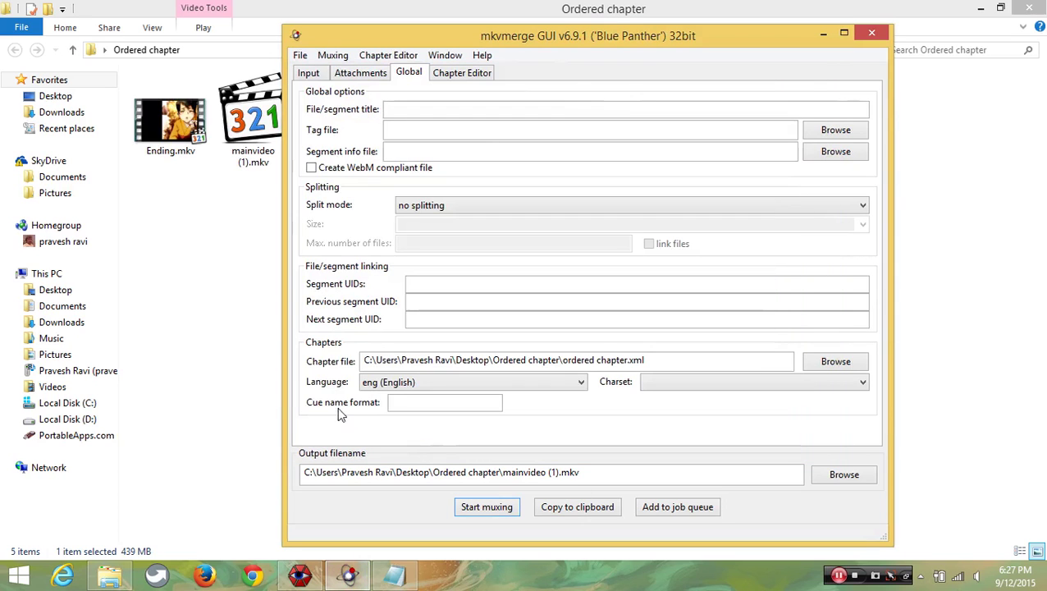
Step: Play mainvideo (1).mkv, skip into the Main Video chapter, then close the player
left_click(272, 378)
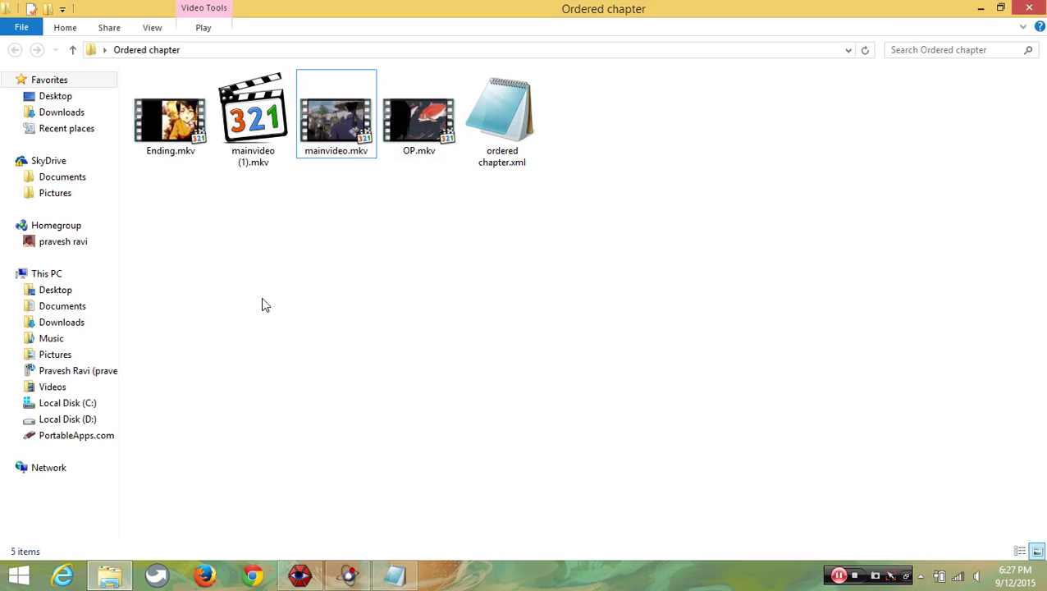
left_click(252, 152)
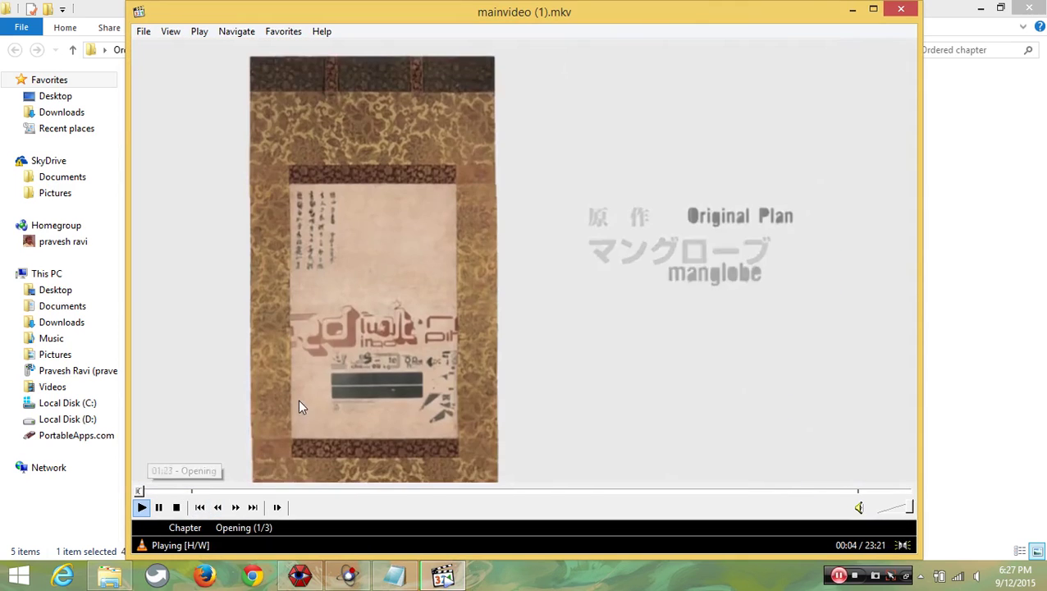
scroll(298, 398, "up", 1)
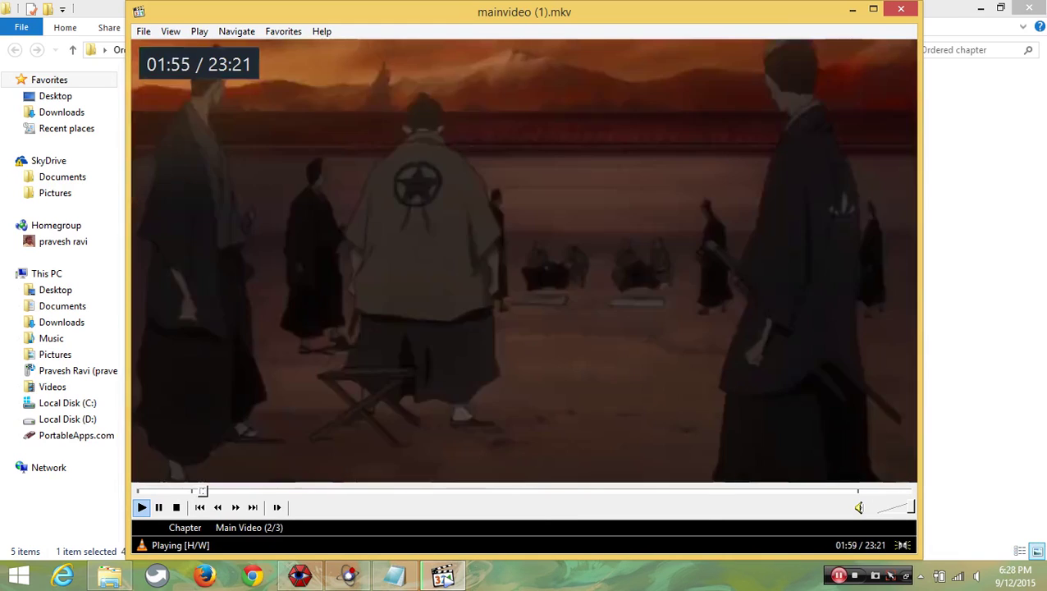
key("Right")
key("Right")
key("Right")
key("Right")
key("Right")
key("Right")
key("Right")
key("Right")
key("Right")
key("Right")
key("Right")
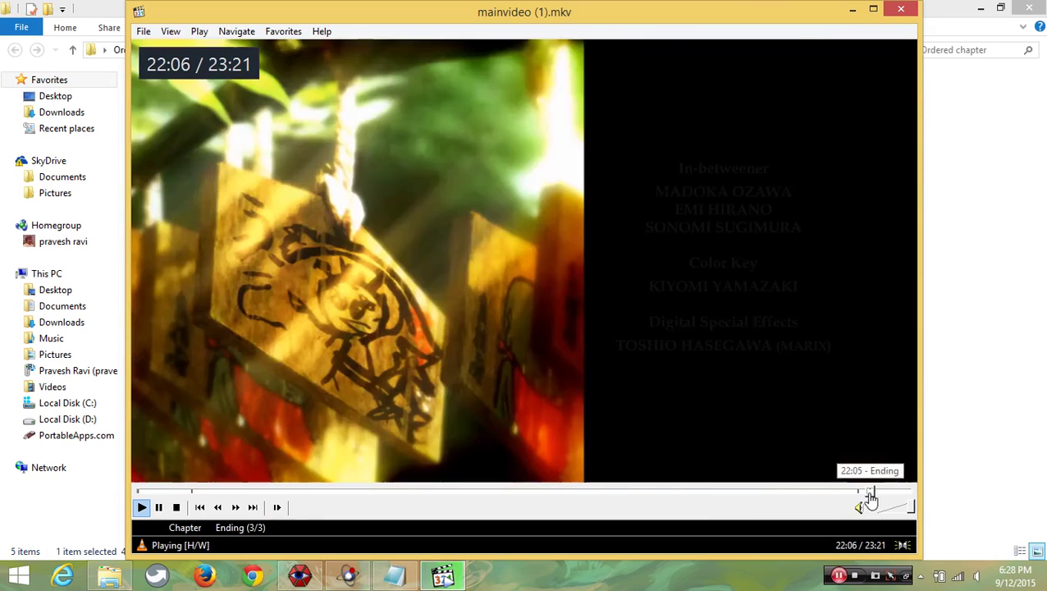
left_click(903, 11)
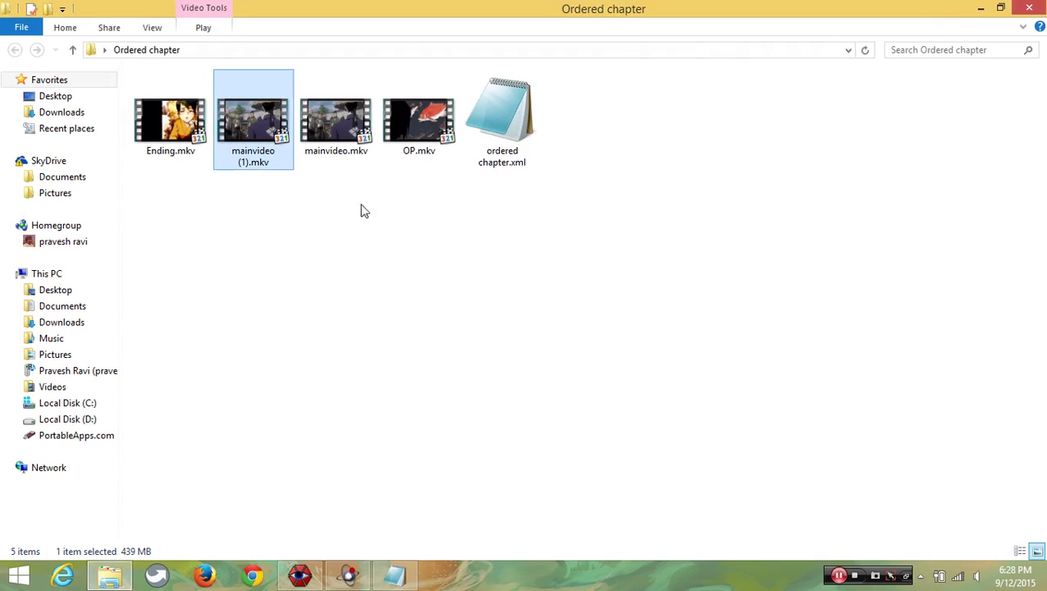
Step: Refresh the Ordered chapter folder's thumbnails
left_click(321, 231)
right_click(321, 232)
left_click(355, 287)
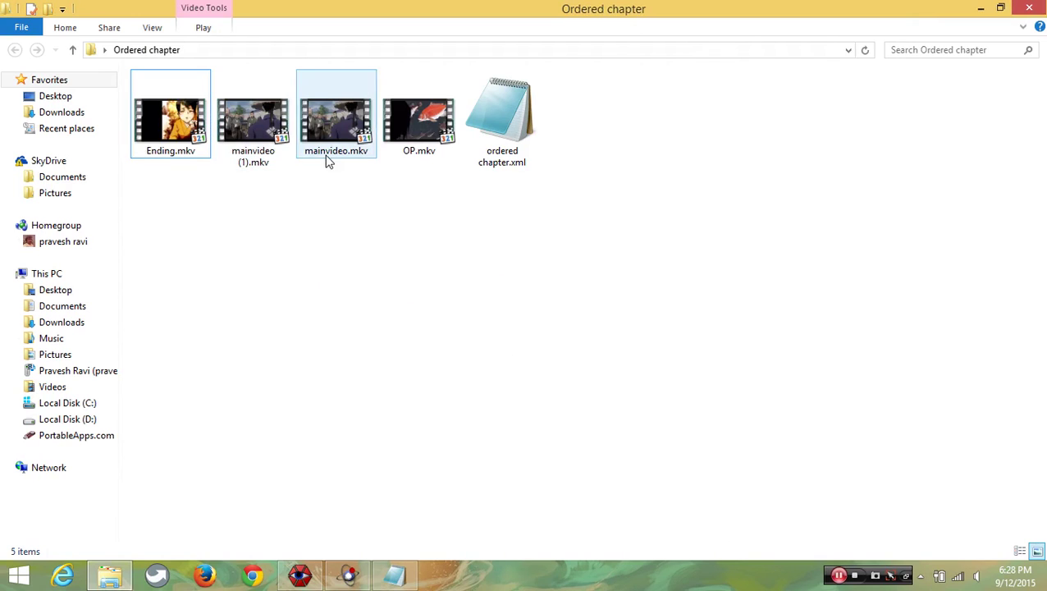